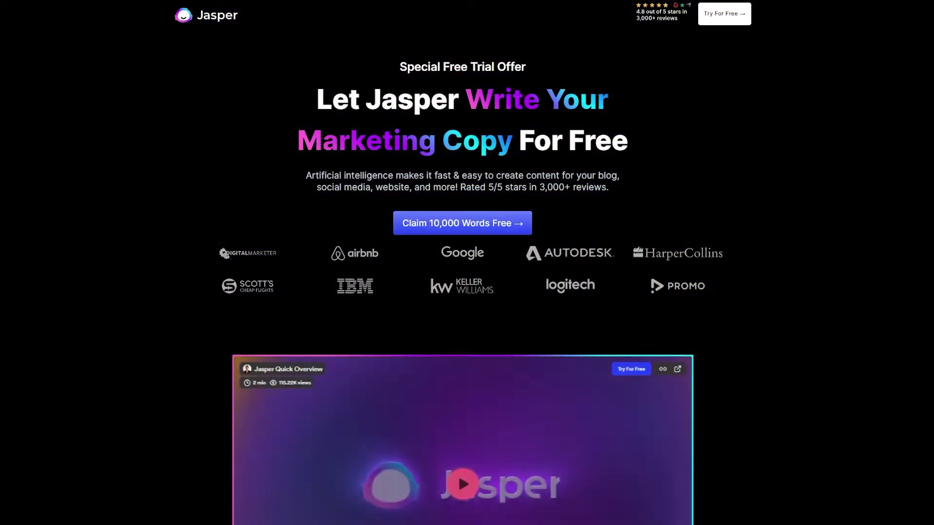
# Look over the Jasper landing page, including the overview video and the section about who Jasper is.
pyautogui.scroll(-5, 890, 192)
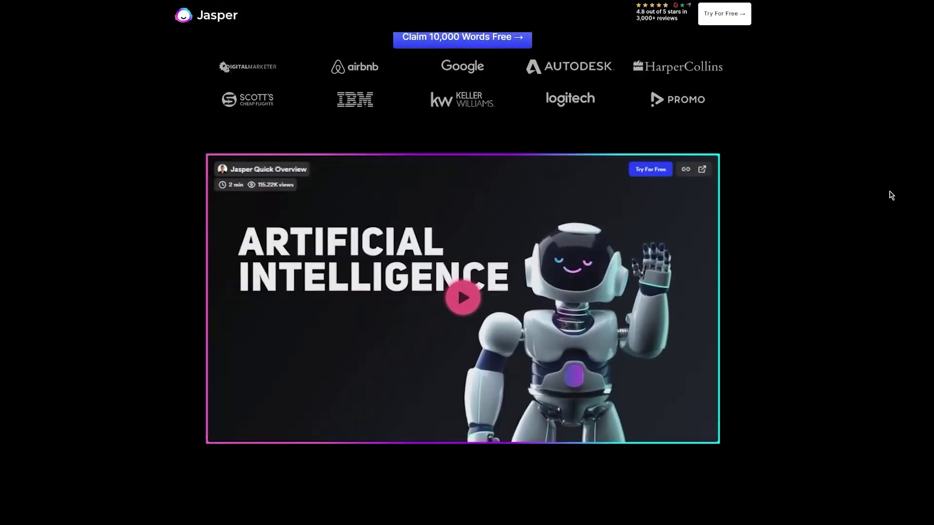
pyautogui.scroll(-2, 893, 199)
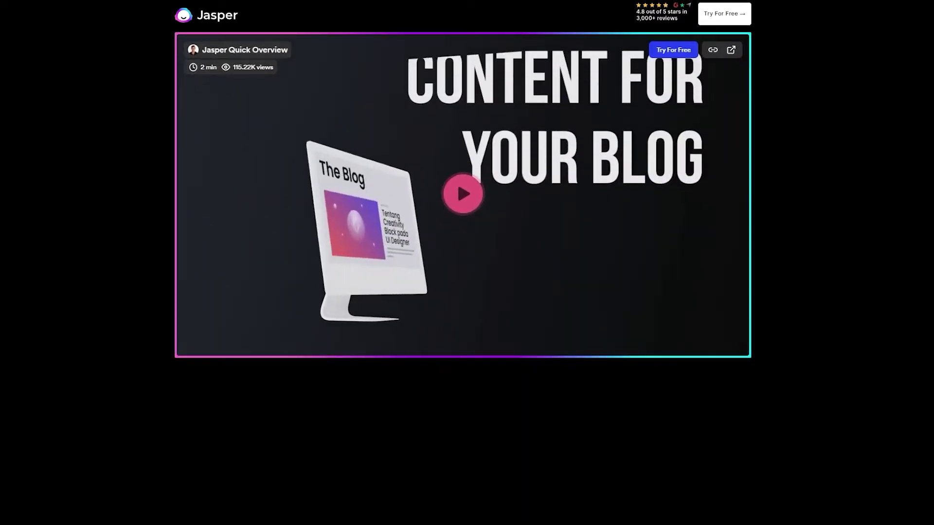
pyautogui.scroll(-6, 457, 181)
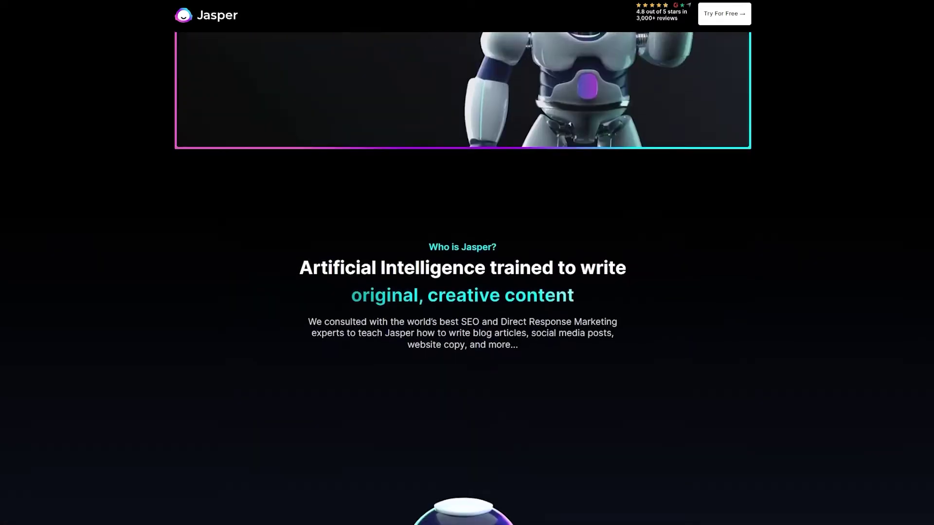
pyautogui.scroll(-5, 467, 263)
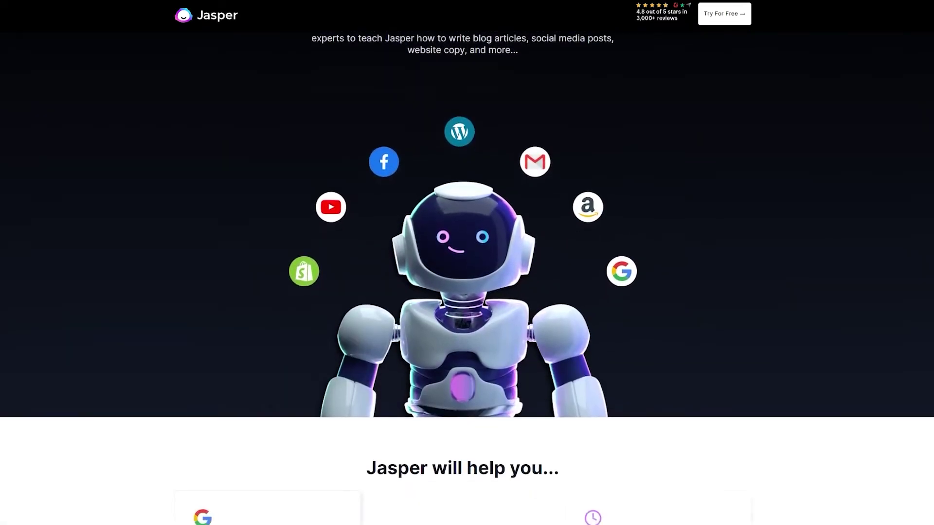
pyautogui.scroll(2, 467, 263)
pyautogui.scroll(1, 467, 263)
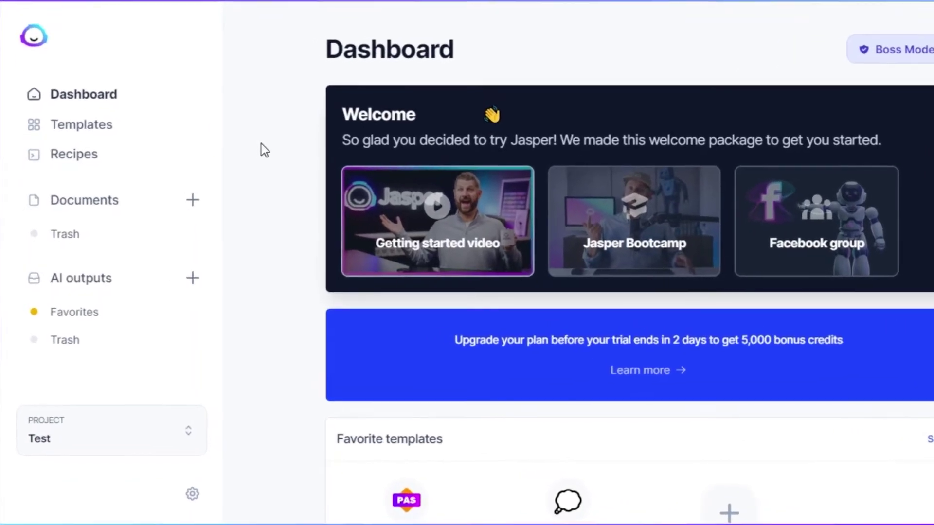
# Create a new document using the Blog post workflow as its starting point.
pyautogui.click(139, 206)
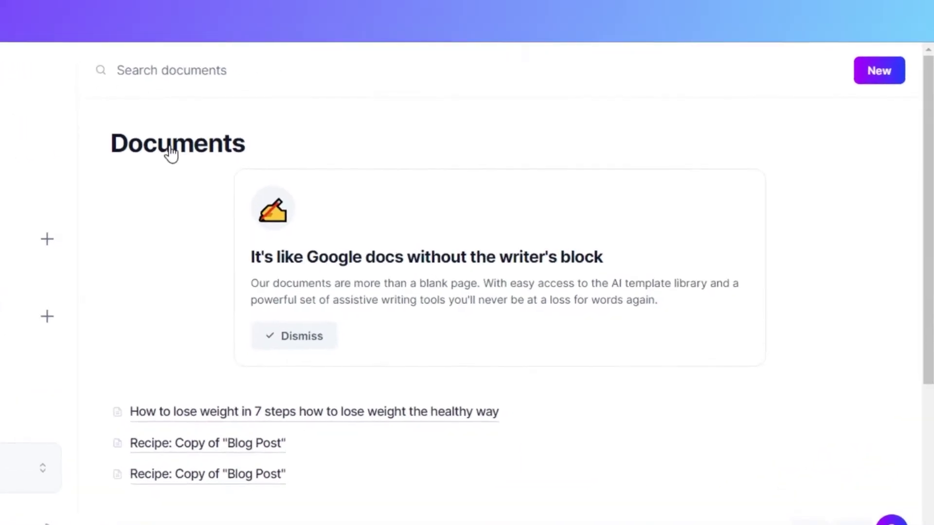
pyautogui.click(887, 71)
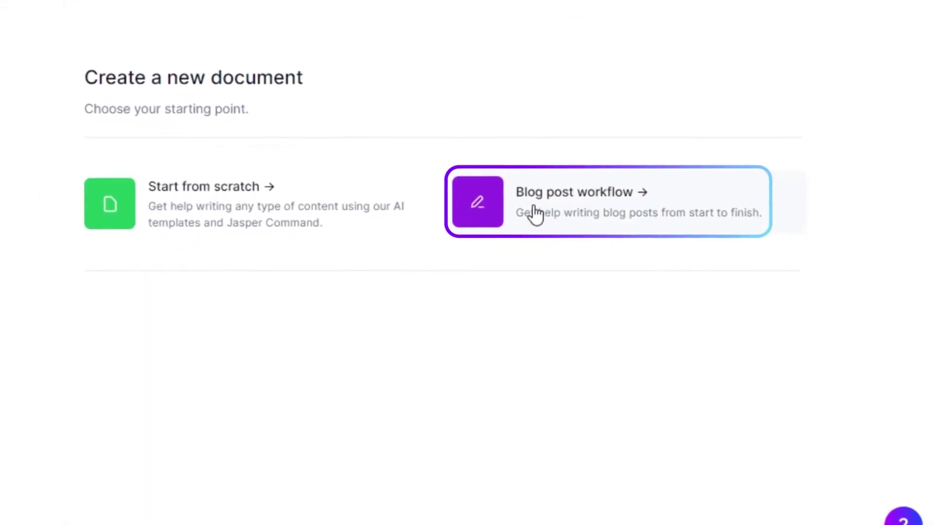
pyautogui.click(591, 212)
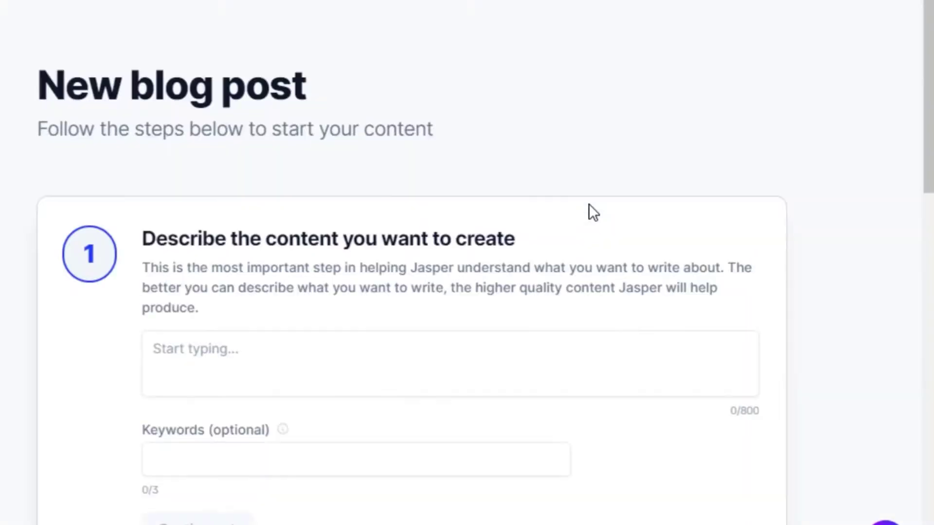
# Look over the new blog post form's sections for content description, title and intro paragraph.
pyautogui.scroll(-7, 605, 267)
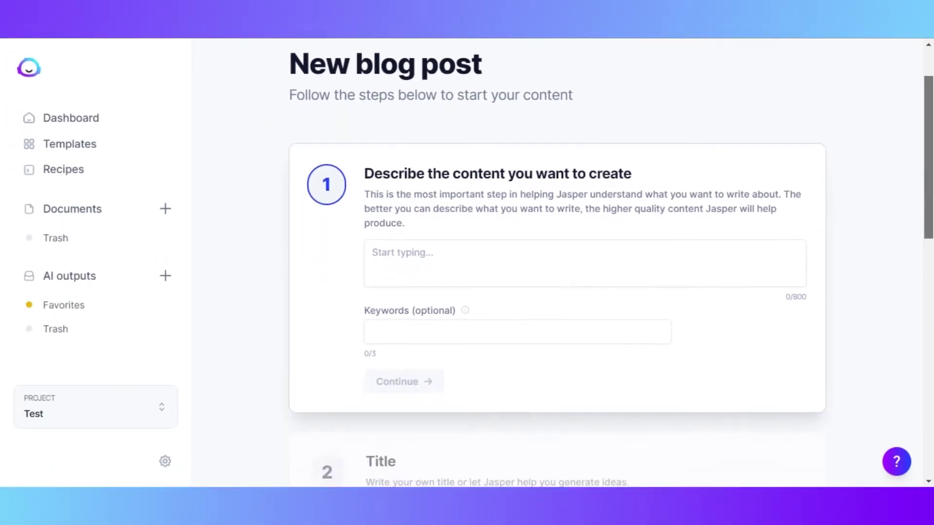
pyautogui.scroll(-6, 605, 268)
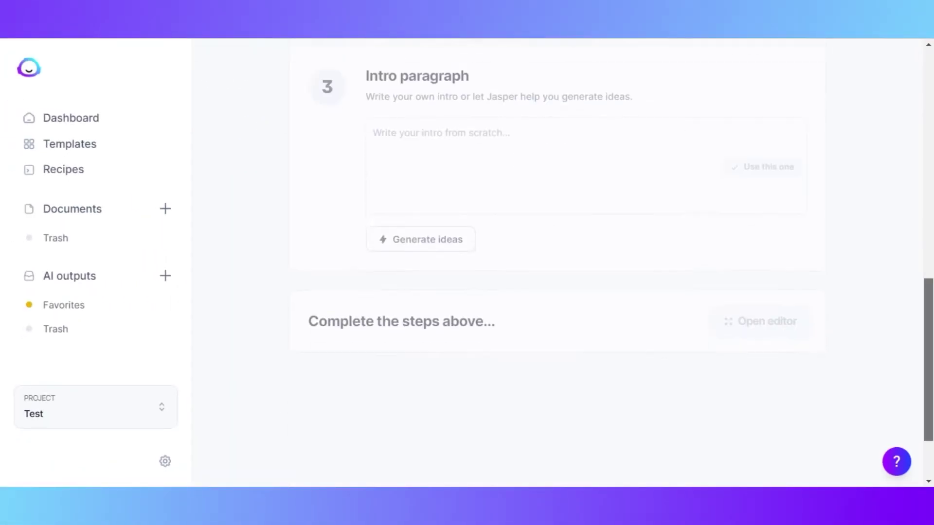
pyautogui.scroll(8, 605, 268)
pyautogui.scroll(4, 606, 268)
pyautogui.scroll(-5, 605, 267)
pyautogui.scroll(-6, 606, 267)
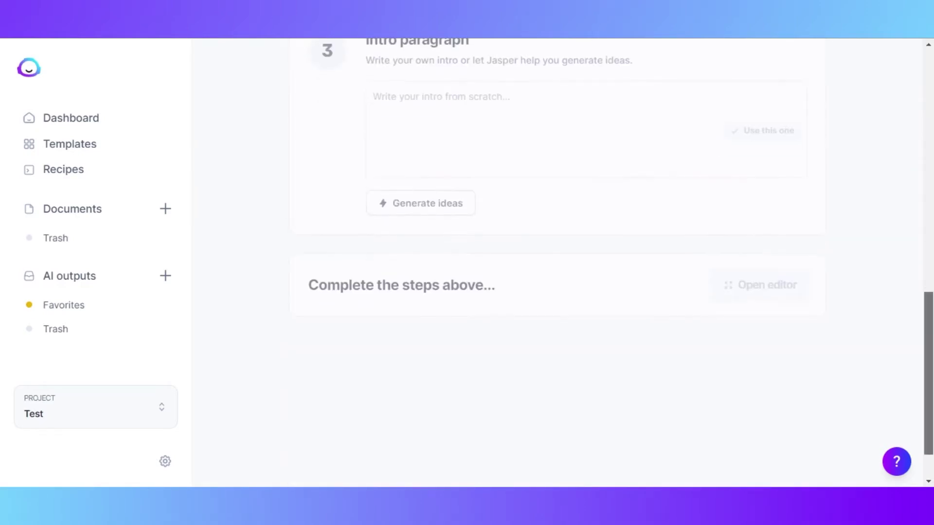
pyautogui.scroll(9, 606, 268)
pyautogui.scroll(3, 606, 267)
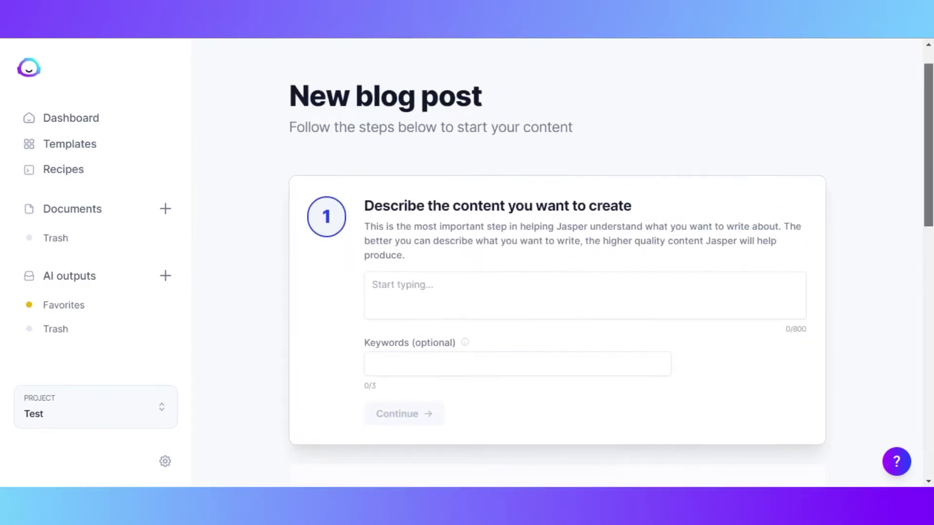
pyautogui.scroll(-8, 606, 267)
pyautogui.scroll(10, 605, 268)
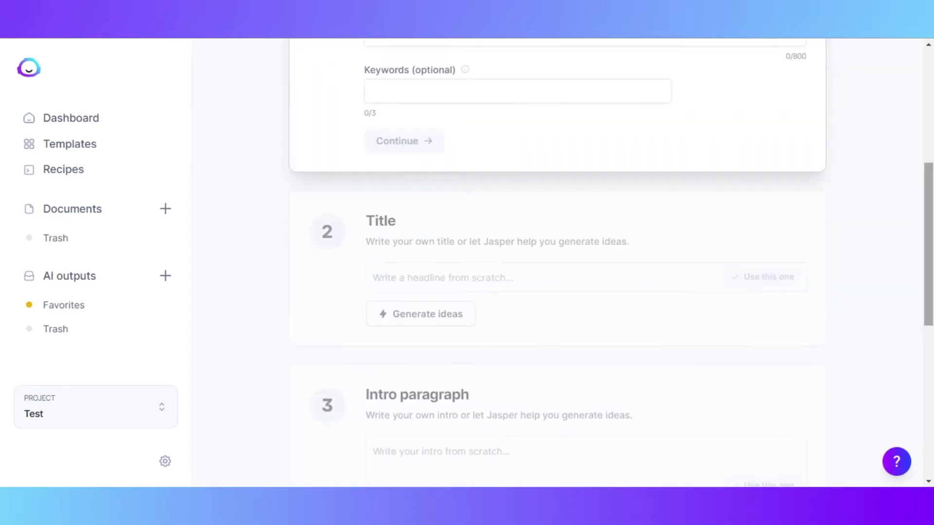
pyautogui.scroll(-8, 605, 267)
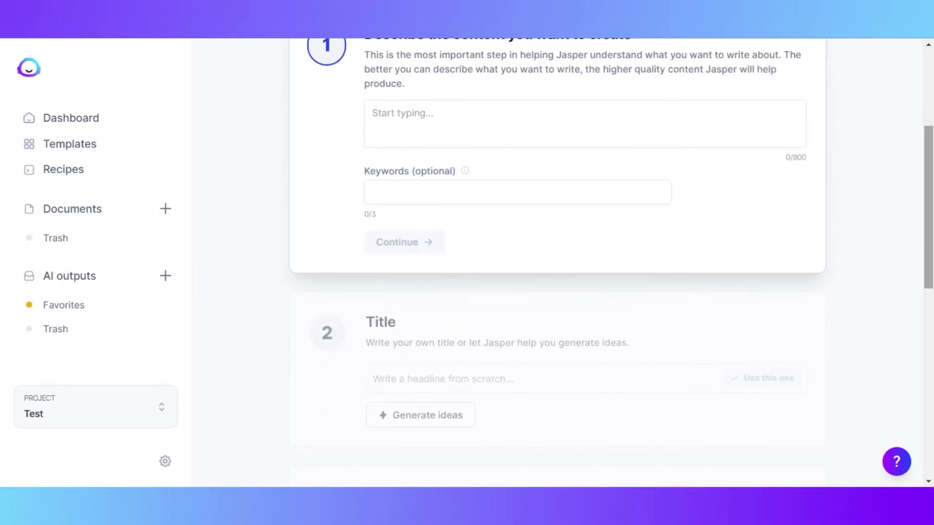
pyautogui.scroll(8, 605, 263)
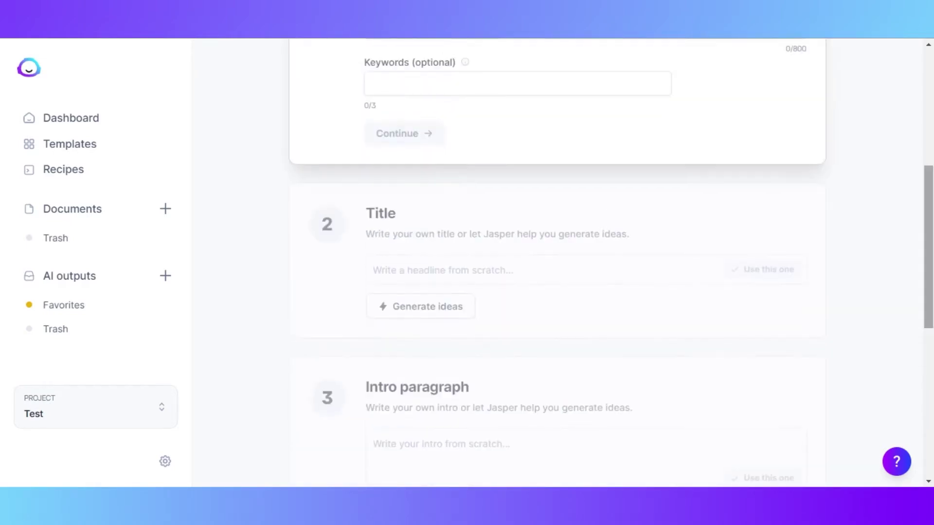
pyautogui.scroll(-1, 606, 263)
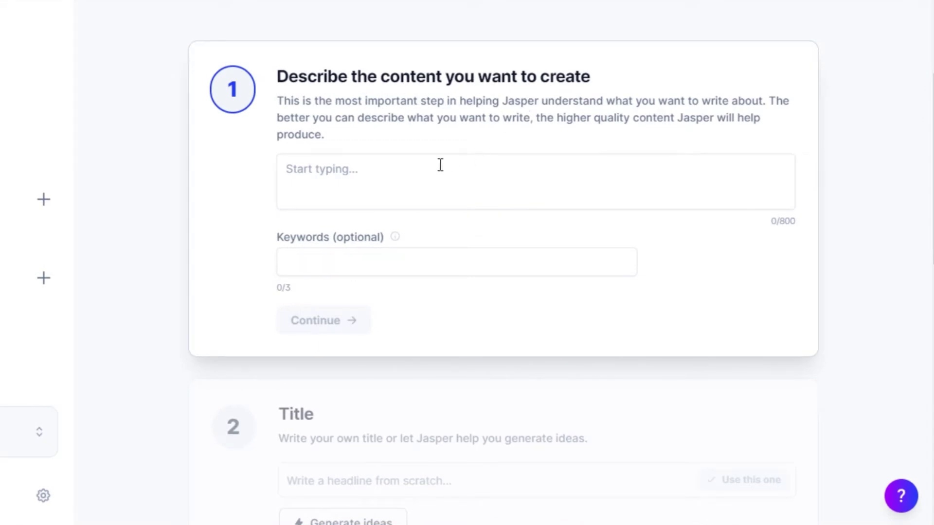
# Describe a post on budgeting finances with easy methods, saving money and tracking expenses, add keywords Finance, budget and how to budget finances, and continue.
pyautogui.click(403, 171)
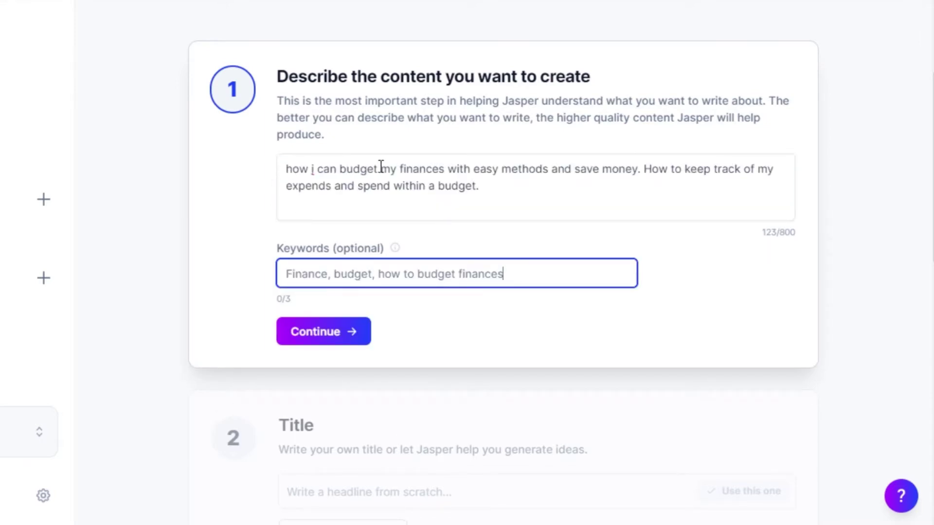
pyautogui.moveTo(292, 254); pyautogui.dragTo(543, 290)
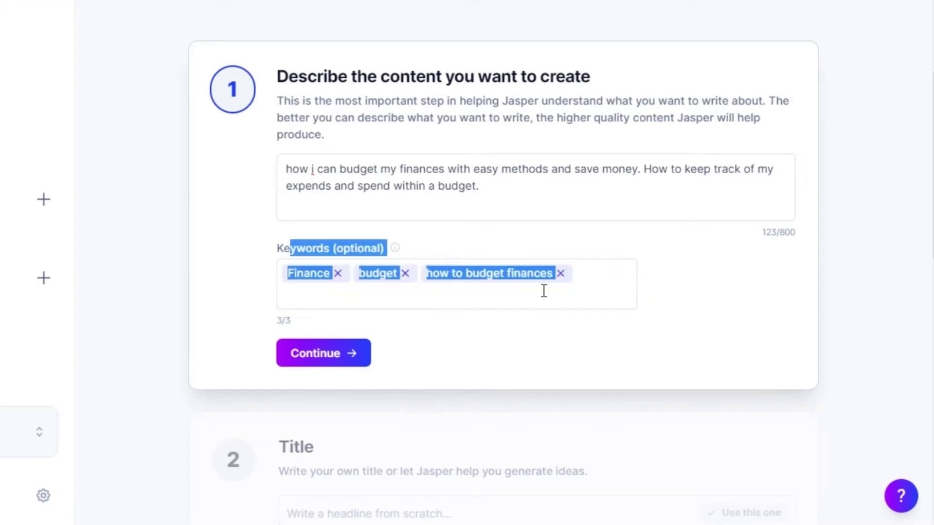
pyautogui.click(544, 291)
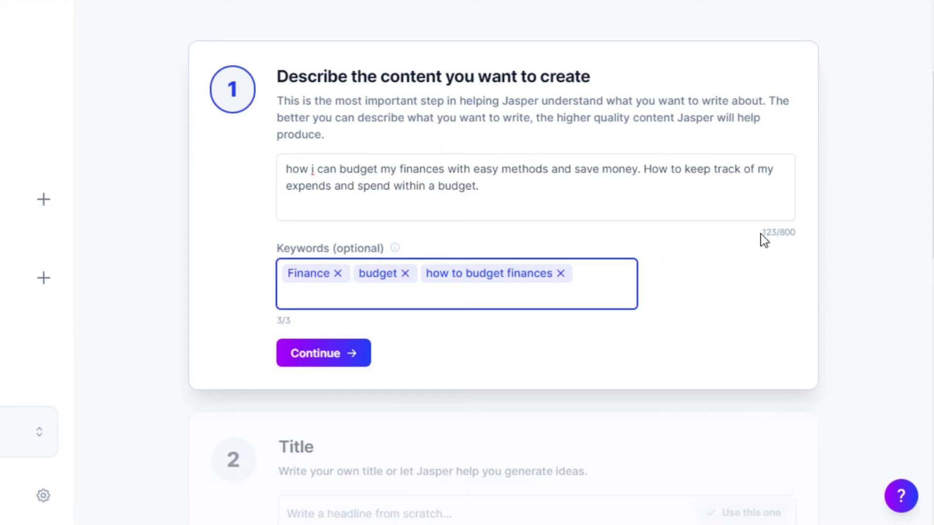
pyautogui.moveTo(764, 232); pyautogui.dragTo(797, 232)
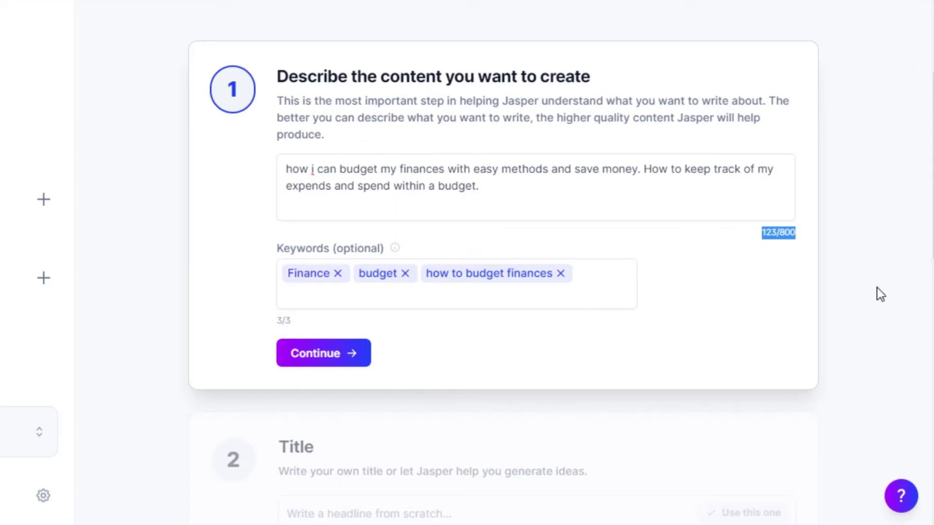
pyautogui.click(323, 353)
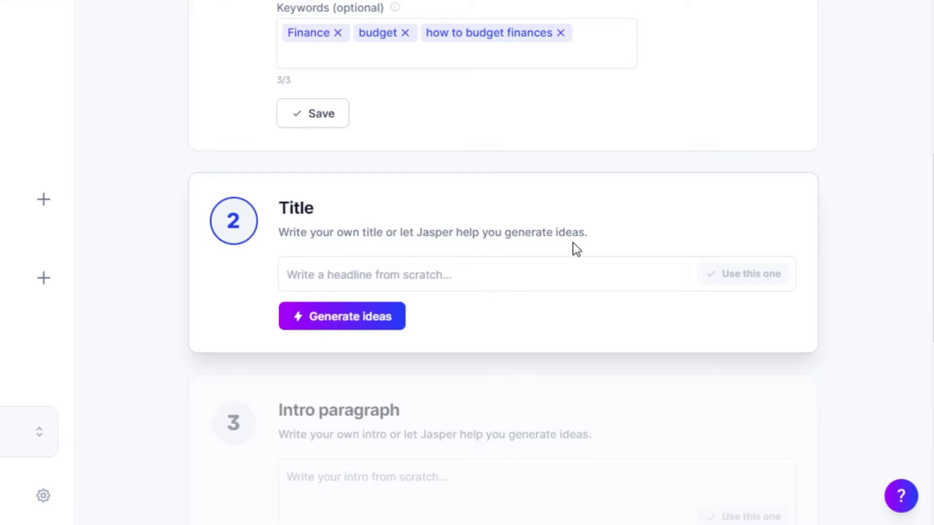
# Generate title ideas and use "How to Budget Your Finances and Save Money: Easy Methods" as the title.
pyautogui.click(314, 315)
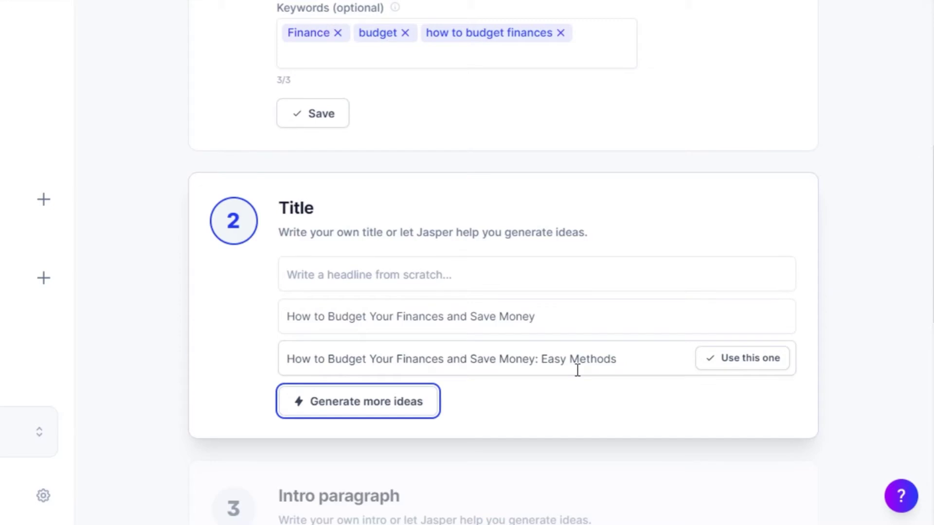
pyautogui.click(737, 360)
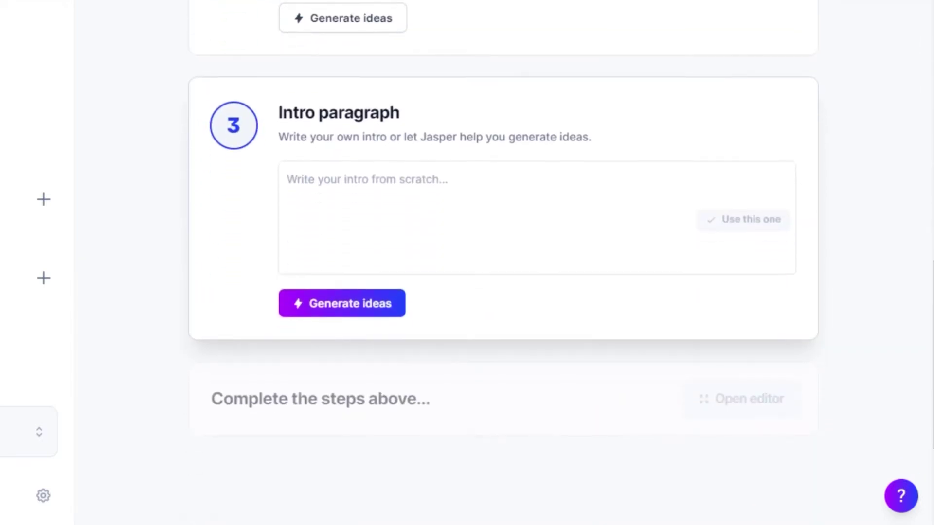
# Generate intro paragraph ideas and use the one beginning "If you're looking to save money".
pyautogui.click(357, 184)
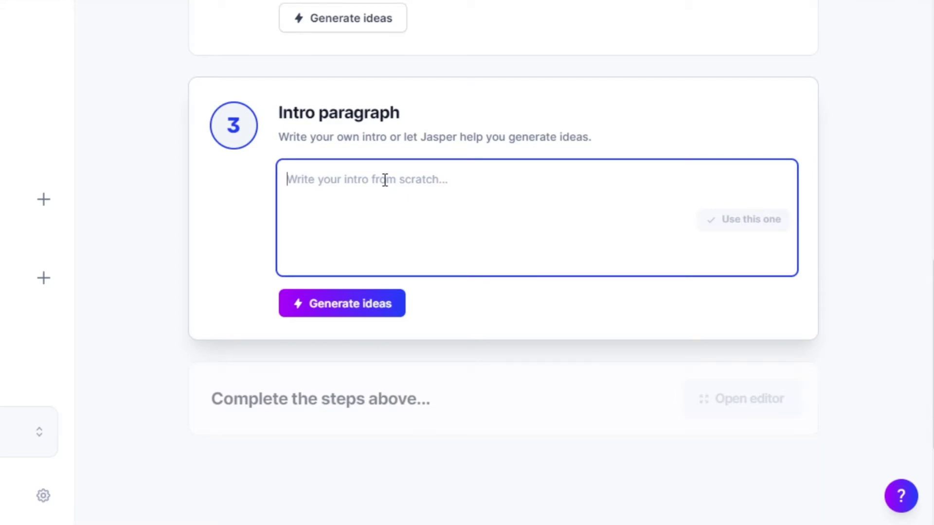
pyautogui.click(356, 308)
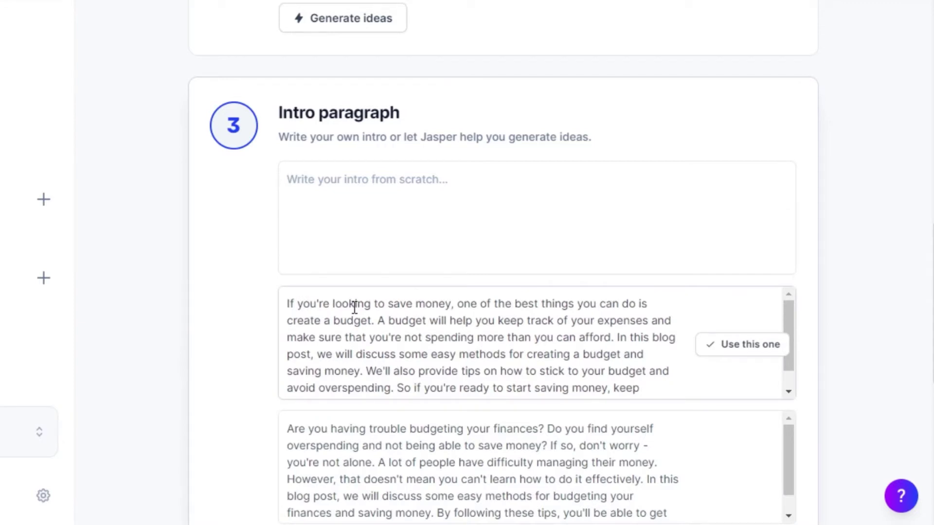
pyautogui.scroll(-3, 919, 307)
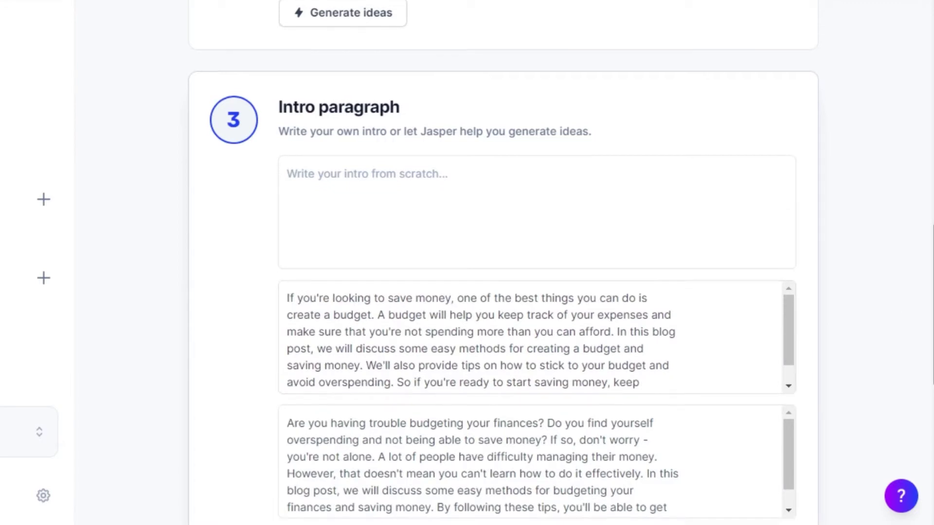
pyautogui.scroll(-1, 920, 306)
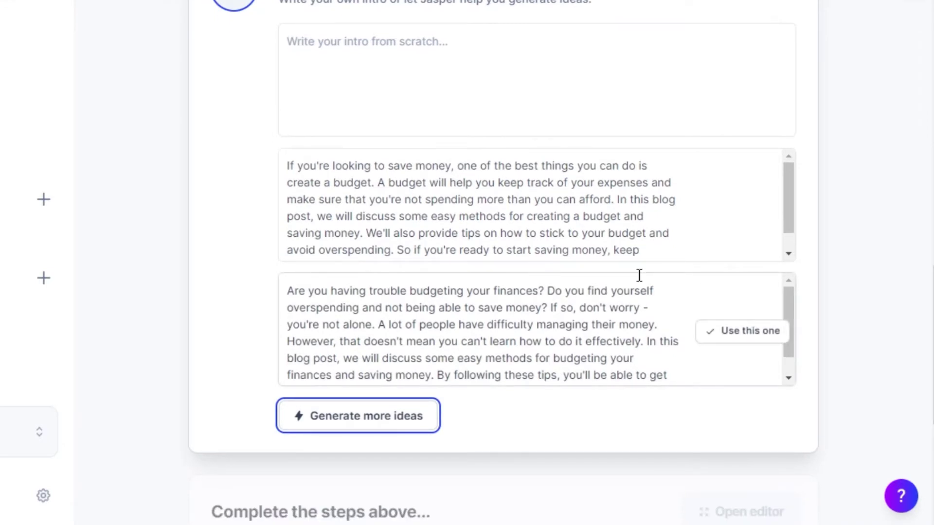
pyautogui.moveTo(770, 223)
pyautogui.moveTo(790, 218); pyautogui.dragTo(790, 169)
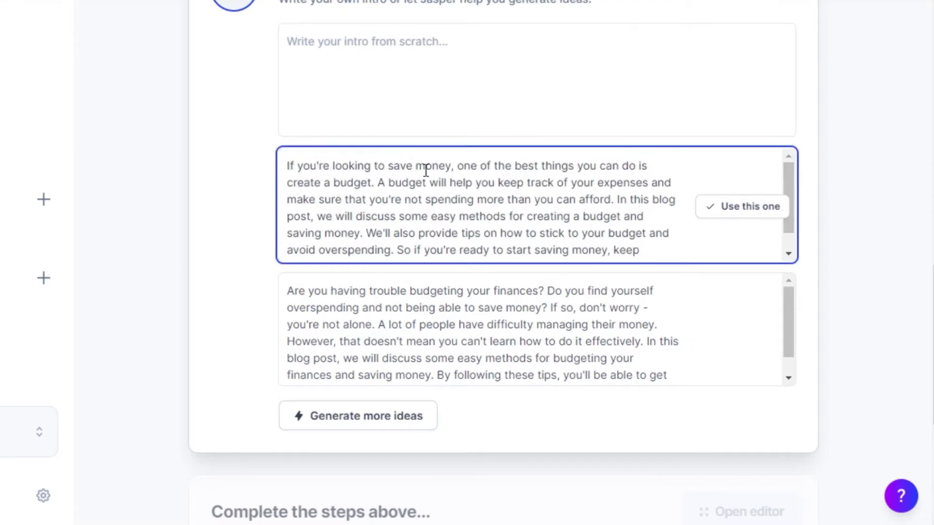
pyautogui.moveTo(419, 235)
pyautogui.click(743, 208)
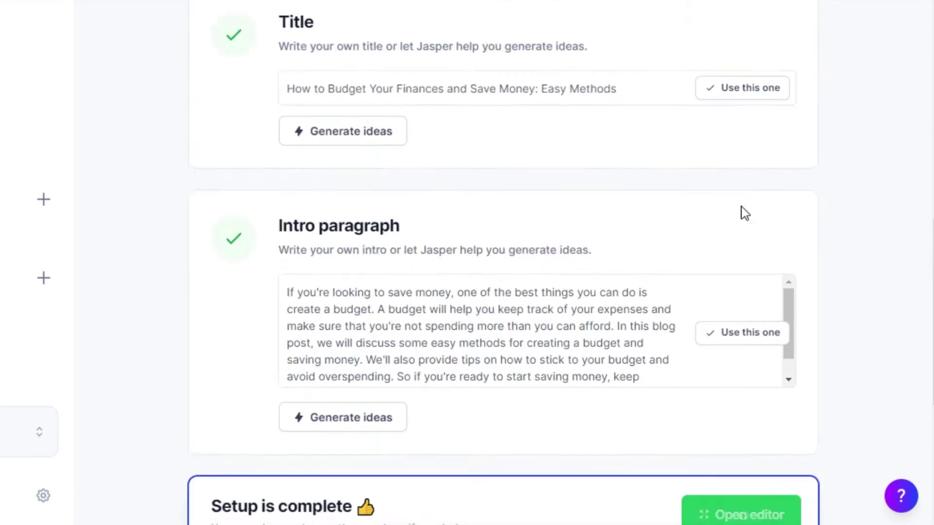
# Review the completed description, title and intro sections, and open the blog post in the editor.
pyautogui.scroll(15, 612, 129)
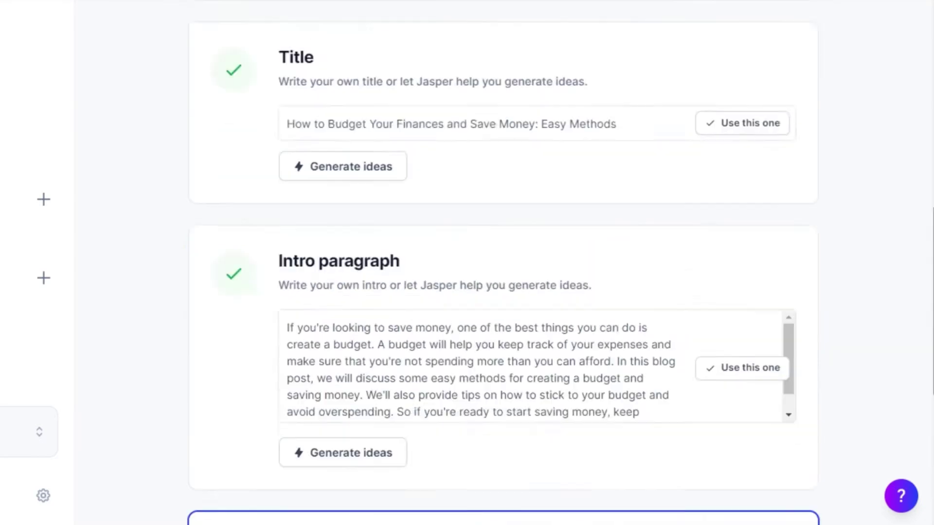
pyautogui.scroll(-7, 503, 272)
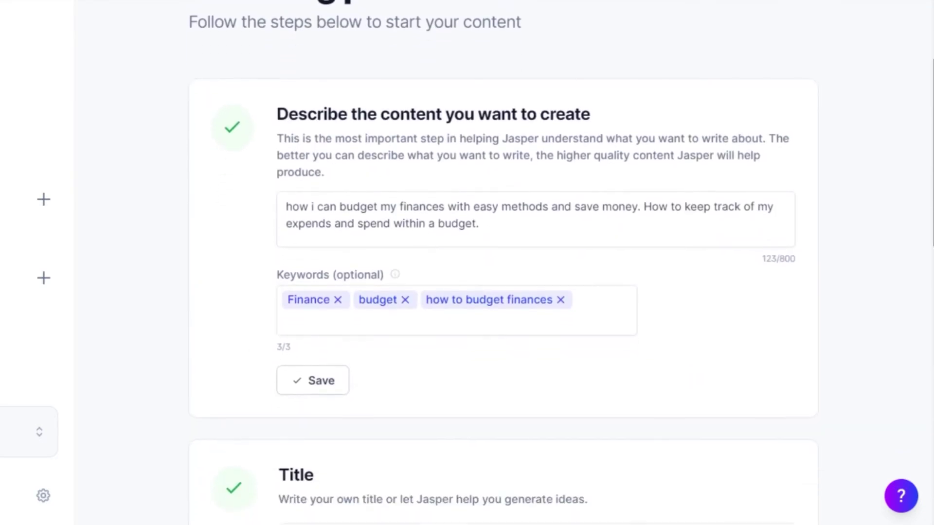
pyautogui.scroll(-6, 504, 273)
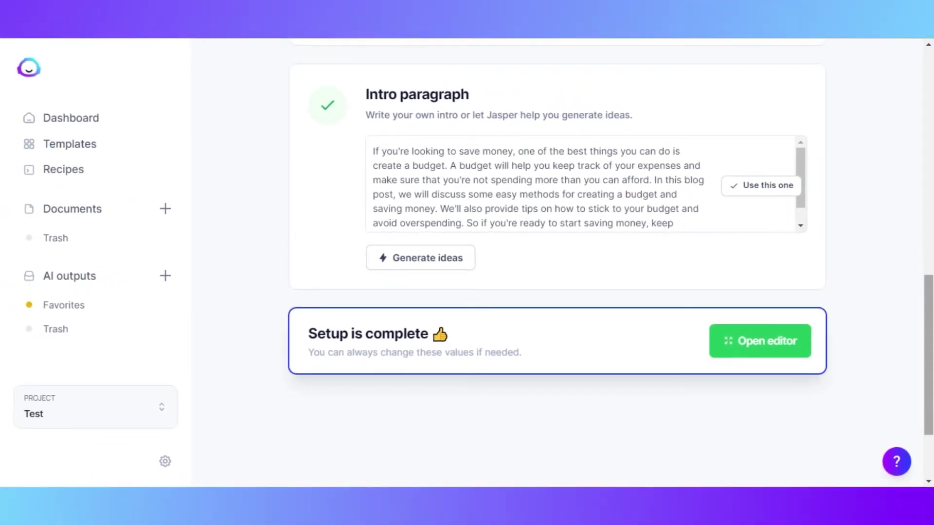
pyautogui.click(776, 341)
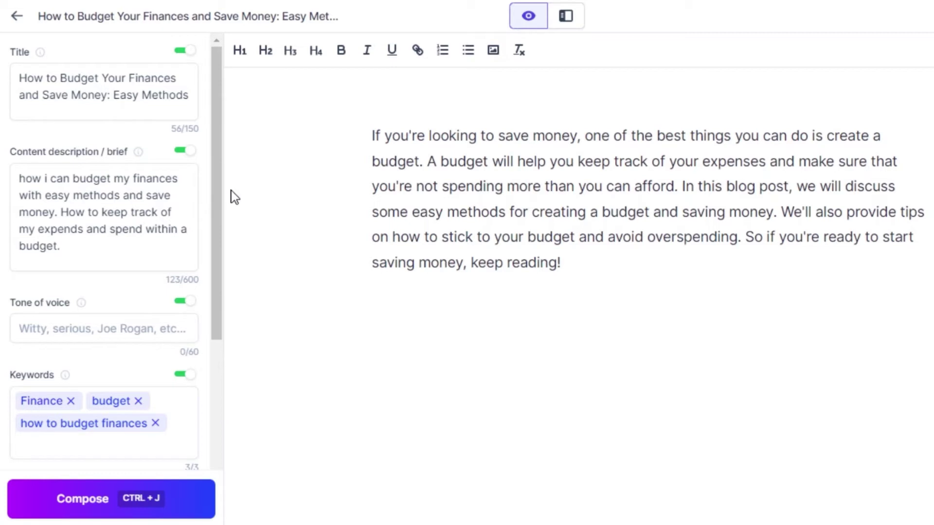
# Set the tone of voice to "Informative , Formal" and start a new line below the intro paragraph.
pyautogui.moveTo(218, 192); pyautogui.dragTo(222, 173)
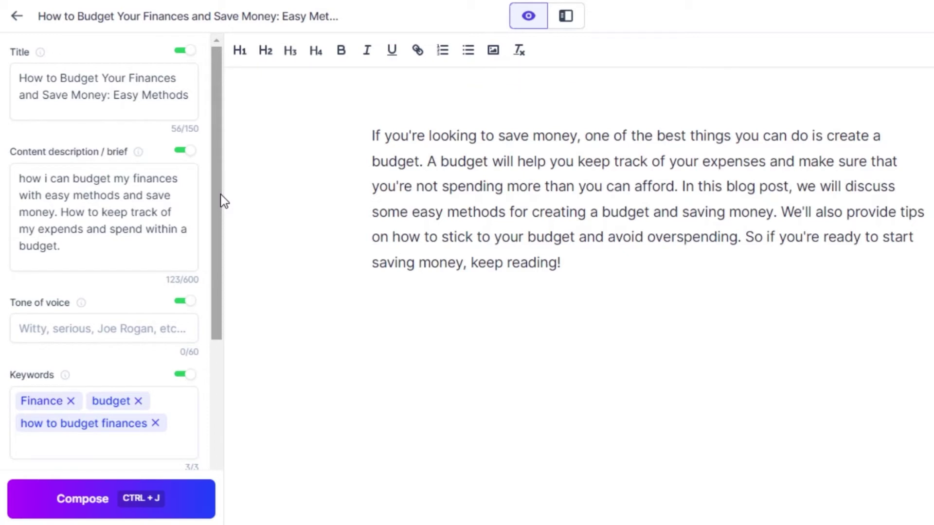
pyautogui.moveTo(221, 195); pyautogui.dragTo(220, 259)
pyautogui.click(72, 229)
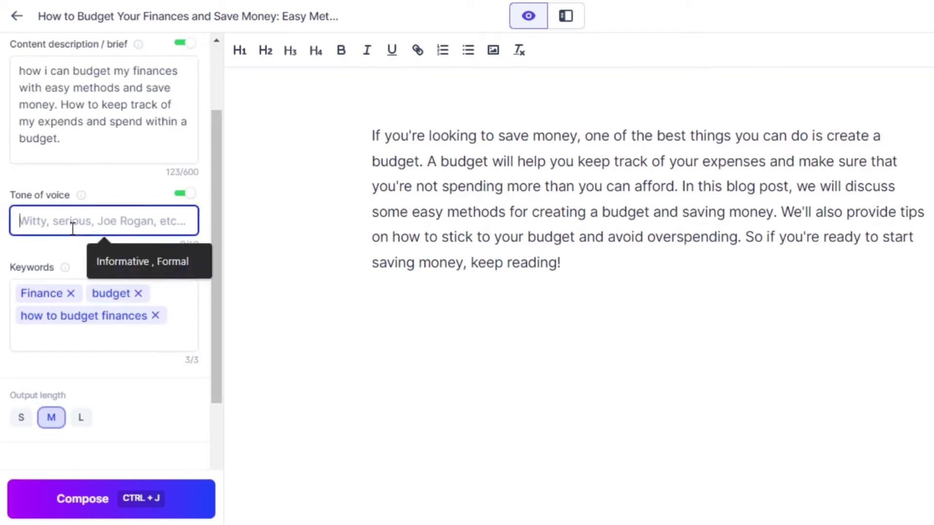
pyautogui.click(109, 254)
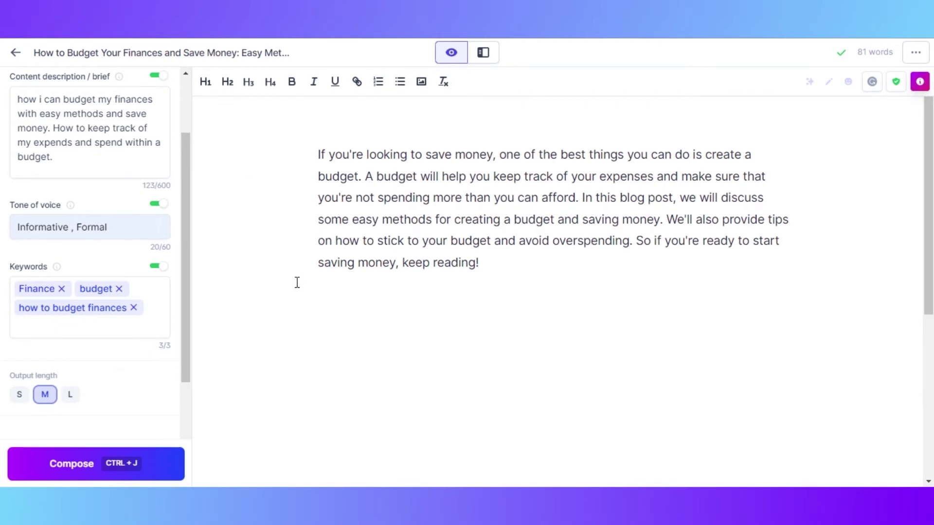
pyautogui.press('Return')
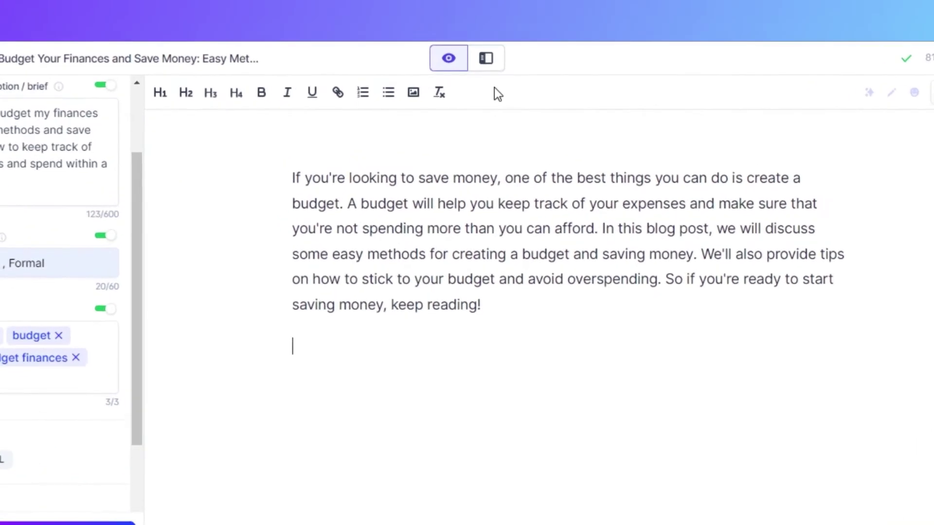
# Show the templates beside the editor and generate three PAS Framework outputs for Medium, using the intro paragraph as description and an informative tone.
pyautogui.click(491, 60)
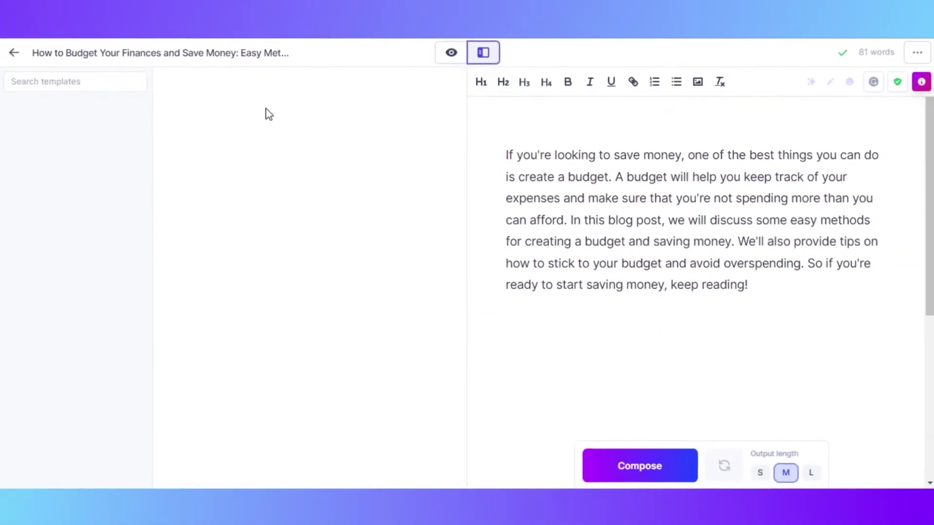
pyautogui.moveTo(149, 167); pyautogui.dragTo(147, 139)
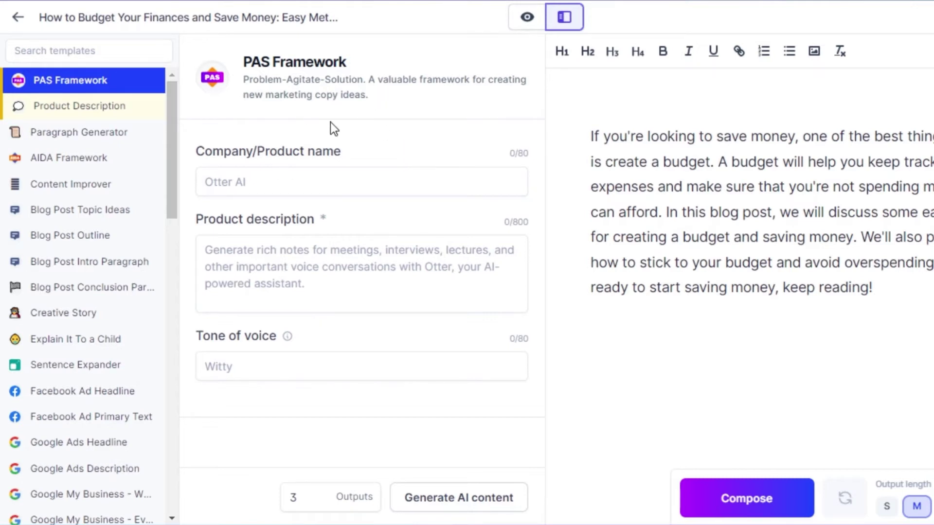
pyautogui.click(301, 179)
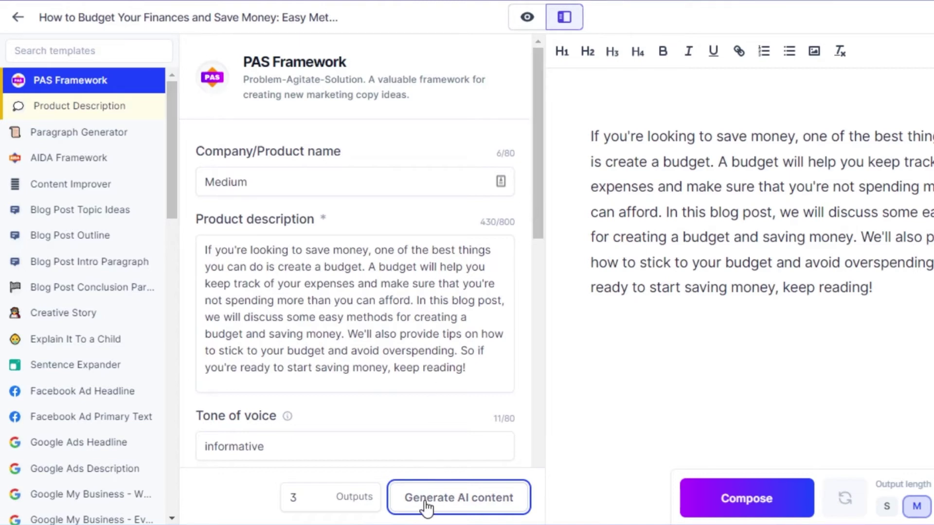
# Copy the generated output beginning "Problem: It's tough to save money" and paste it below the intro paragraph.
pyautogui.moveTo(545, 184); pyautogui.dragTo(544, 376)
pyautogui.moveTo(542, 334); pyautogui.dragTo(551, 315)
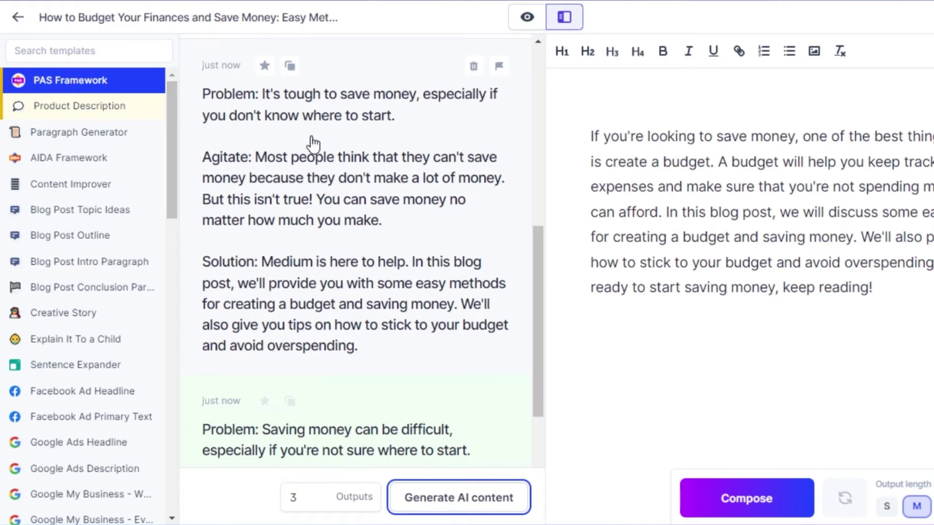
pyautogui.click(291, 67)
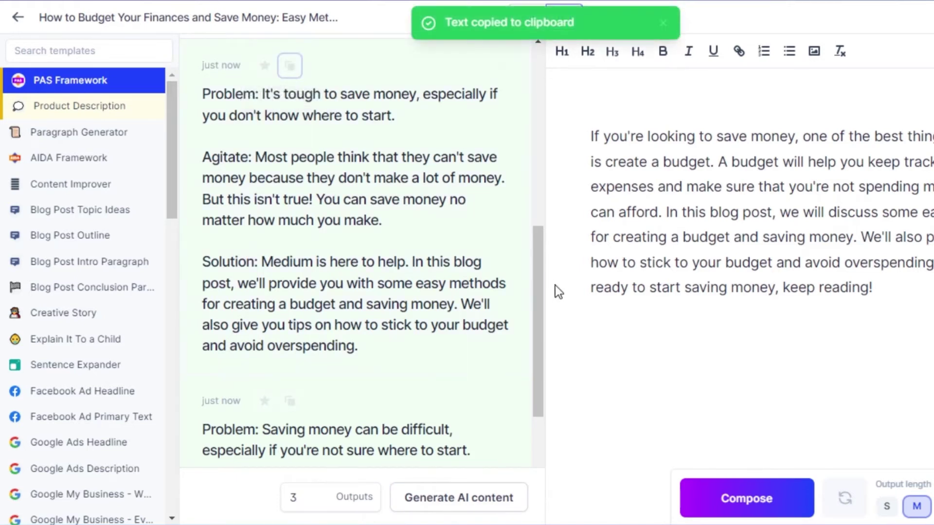
pyautogui.click(652, 320)
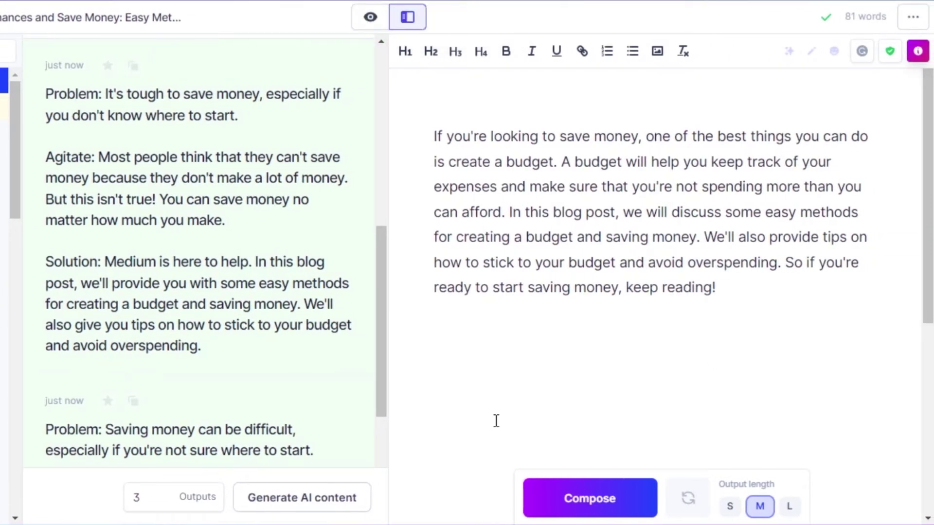
pyautogui.hotkey('ctrl', 'v')
# Delete the labels "Agitate:", "Problem:" and "Solution:" from the pasted paragraphs.
pyautogui.scroll(-2, 661, 377)
pyautogui.scroll(-4, 681, 278)
pyautogui.scroll(6, 682, 277)
pyautogui.scroll(-2, 681, 277)
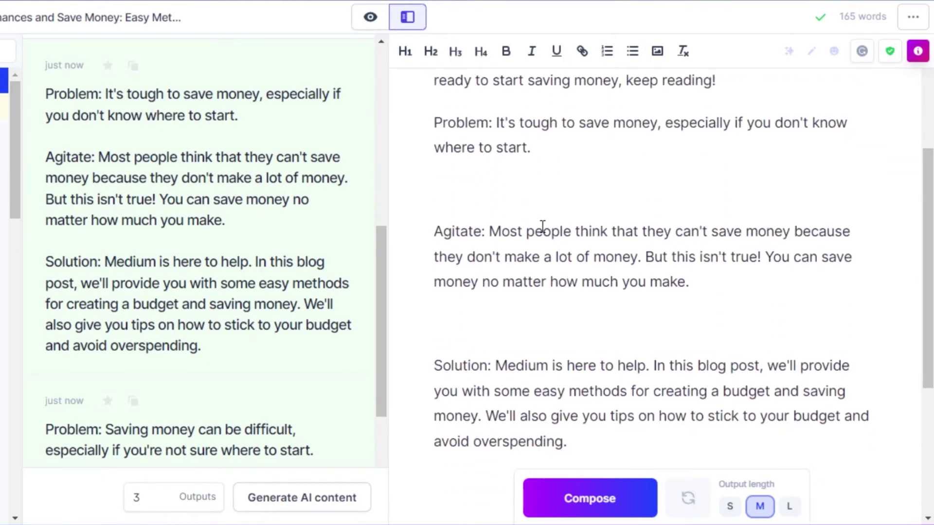
pyautogui.click(486, 234)
pyautogui.press('BackSpace')
pyautogui.press('BackSpace')
pyautogui.press('BackSpace')
pyautogui.press('BackSpace')
pyautogui.press('BackSpace')
pyautogui.press('BackSpace')
pyautogui.press('BackSpace')
pyautogui.press('BackSpace')
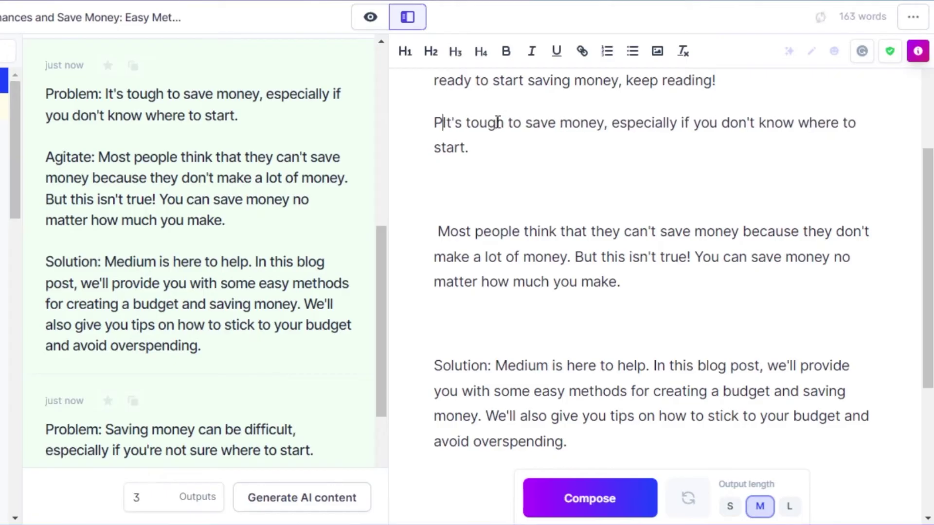
pyautogui.press('BackSpace')
pyautogui.press('BackSpace')
pyautogui.click(496, 323)
pyautogui.press('BackSpace')
pyautogui.press('BackSpace')
pyautogui.press('BackSpace')
pyautogui.press('BackSpace')
pyautogui.press('BackSpace')
pyautogui.press('BackSpace')
pyautogui.press('BackSpace')
pyautogui.press('BackSpace')
pyautogui.press('BackSpace')
pyautogui.press('BackSpace')
pyautogui.press('BackSpace')
# Remove the blank lines between the pasted paragraphs and run "It's tough to save money" on directly after "keep reading!".
pyautogui.click(435, 187)
pyautogui.press('BackSpace')
pyautogui.press('BackSpace')
pyautogui.press('BackSpace')
pyautogui.click(712, 80)
pyautogui.write('!')
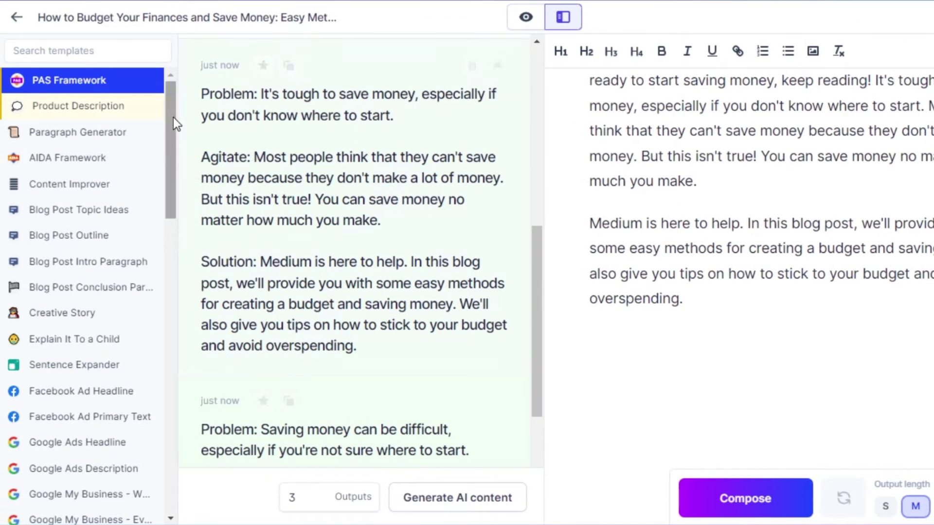
# Generate three paragraphs with the Paragraph Generator, using the post's sentences from "Most people think" to "how much you make." as the topic.
pyautogui.click(129, 135)
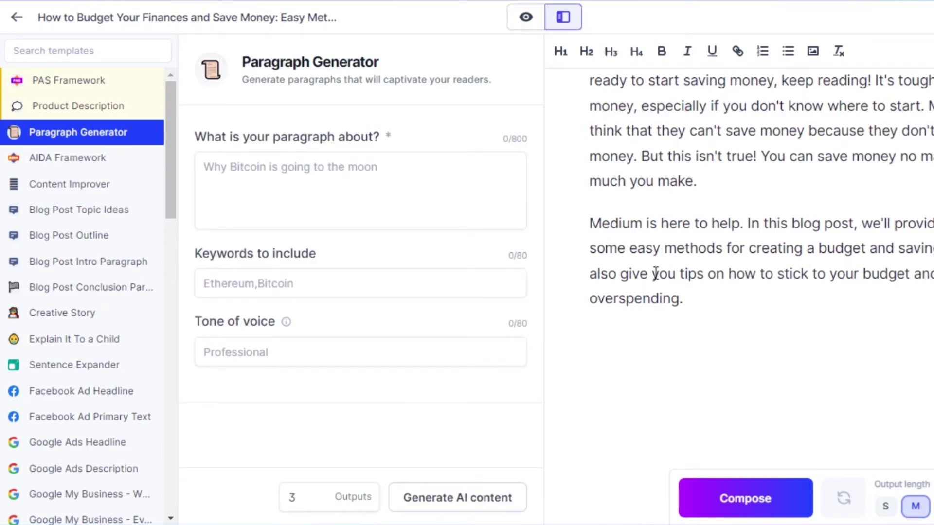
pyautogui.scroll(4, 715, 292)
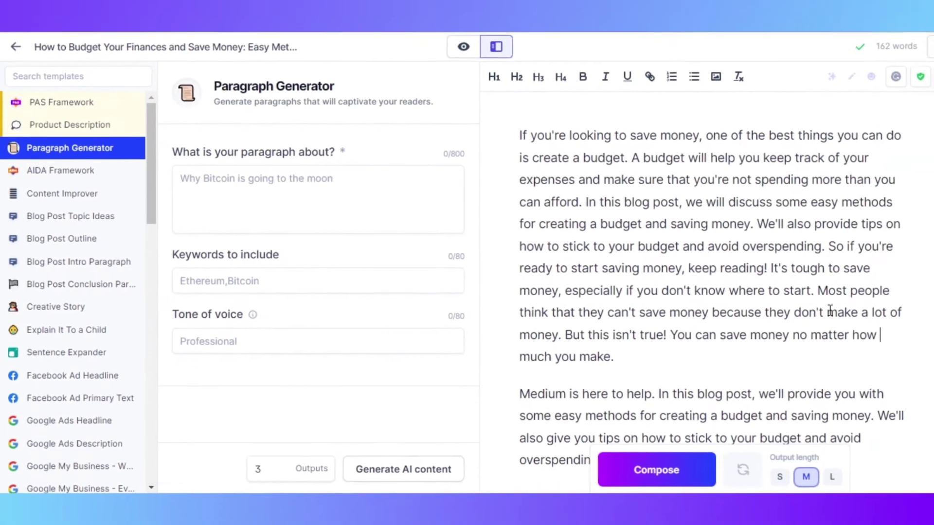
pyautogui.moveTo(927, 294); pyautogui.dragTo(931, 342)
pyautogui.moveTo(859, 328); pyautogui.dragTo(861, 335)
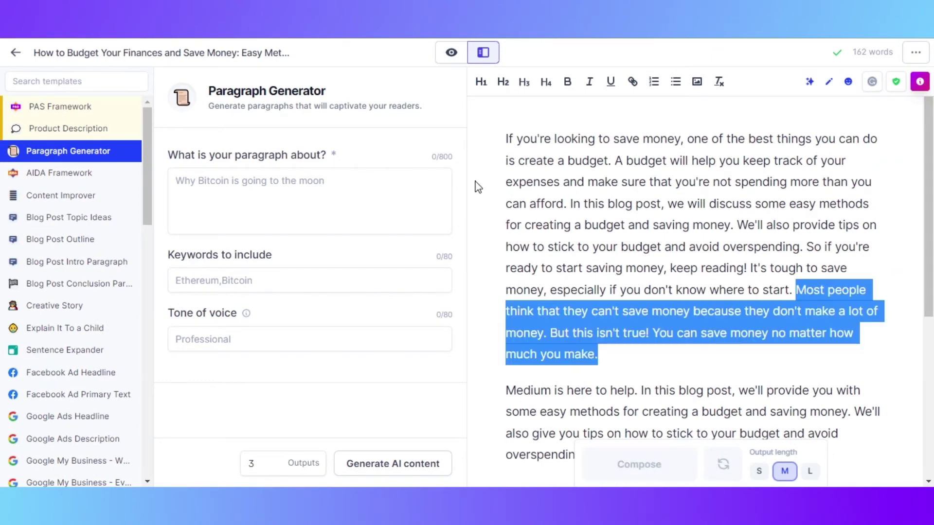
pyautogui.click(336, 187)
pyautogui.rightClick(335, 189)
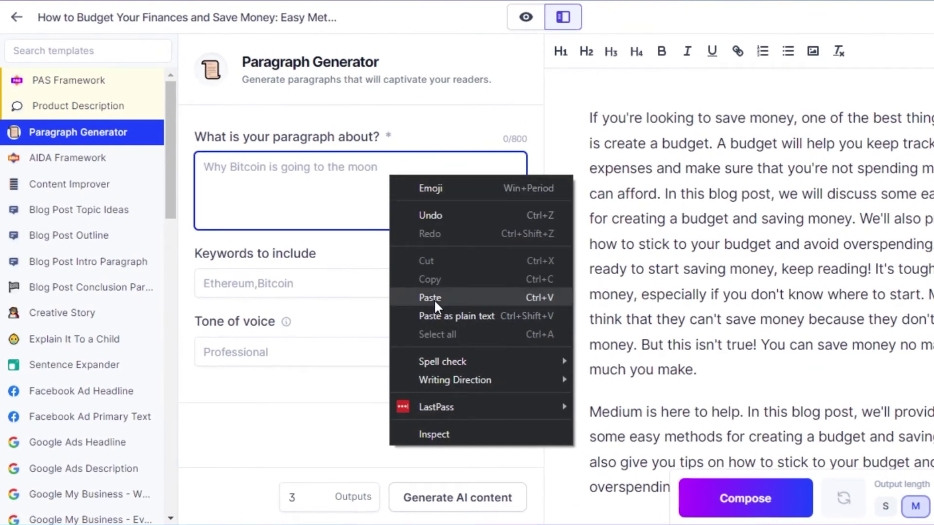
pyautogui.click(430, 298)
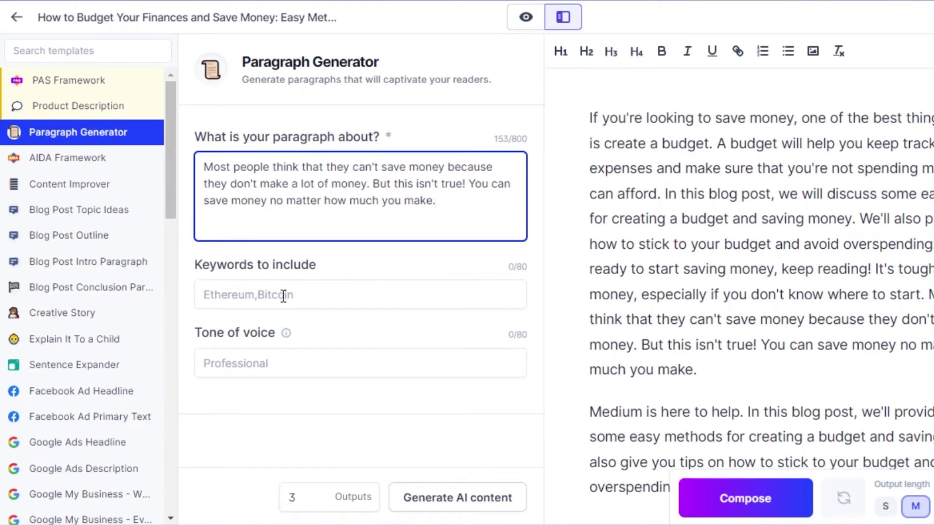
pyautogui.click(274, 358)
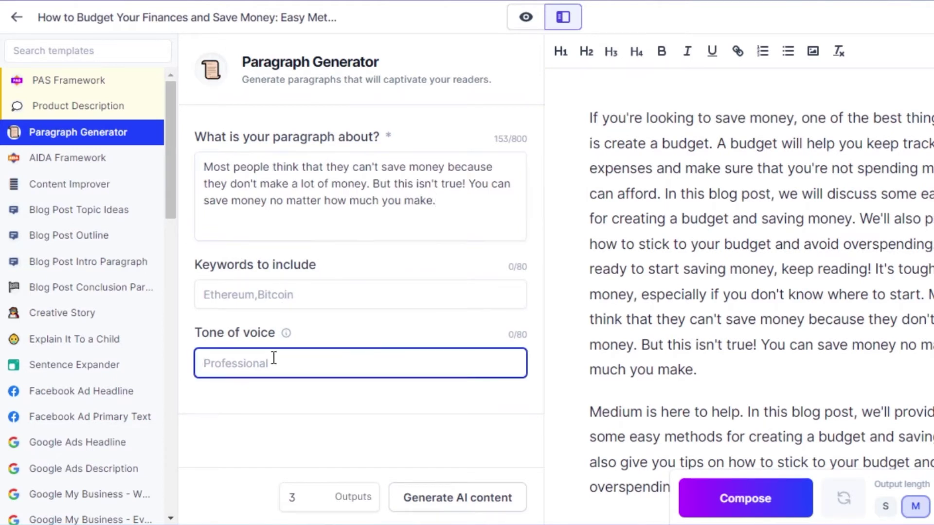
pyautogui.click(433, 501)
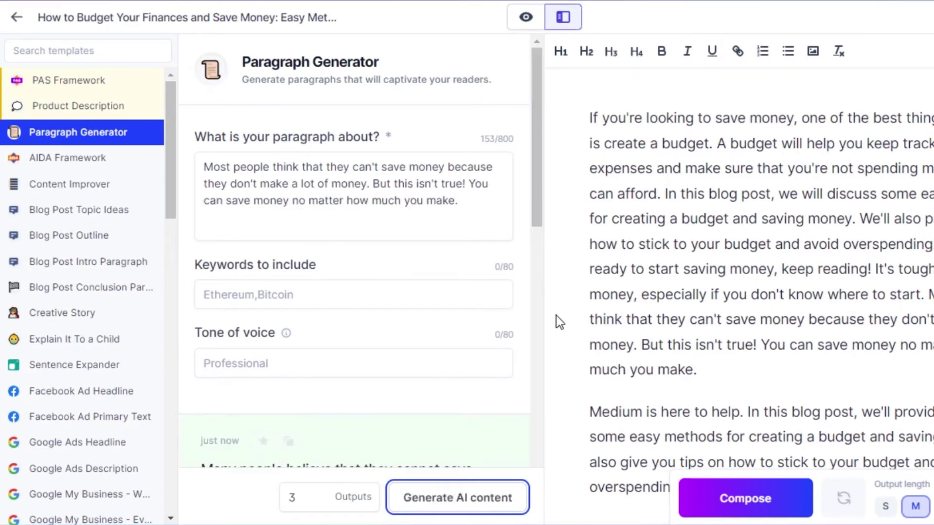
# Copy the generated paragraph beginning "Most people think that saving money is only for people" and paste it as a new paragraph at the end.
pyautogui.moveTo(532, 188); pyautogui.dragTo(533, 408)
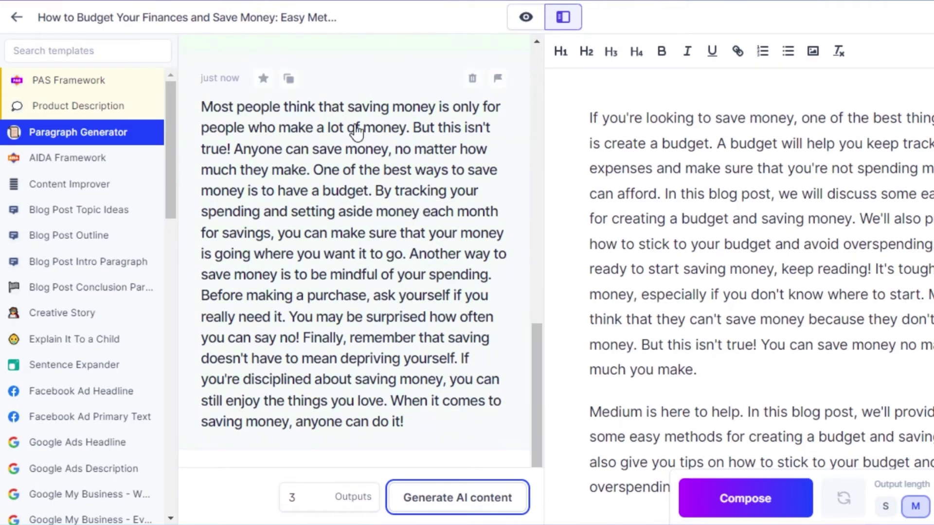
pyautogui.click(291, 79)
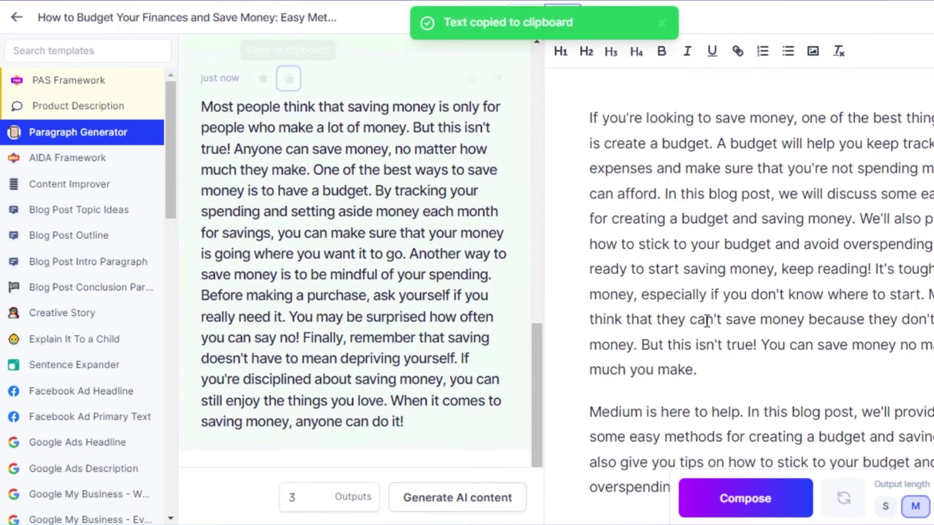
pyautogui.scroll(-5, 755, 292)
pyautogui.click(636, 156)
pyautogui.press('Return')
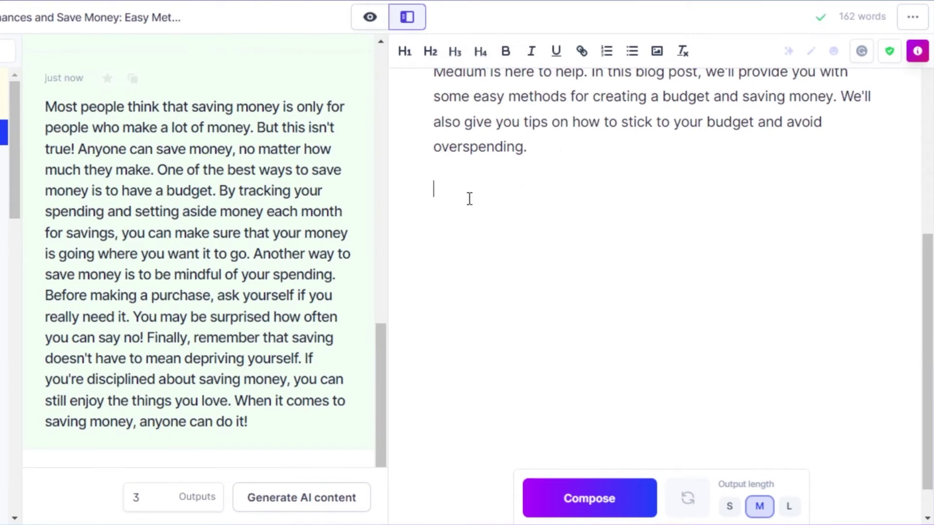
pyautogui.hotkey('ctrl', 'v')
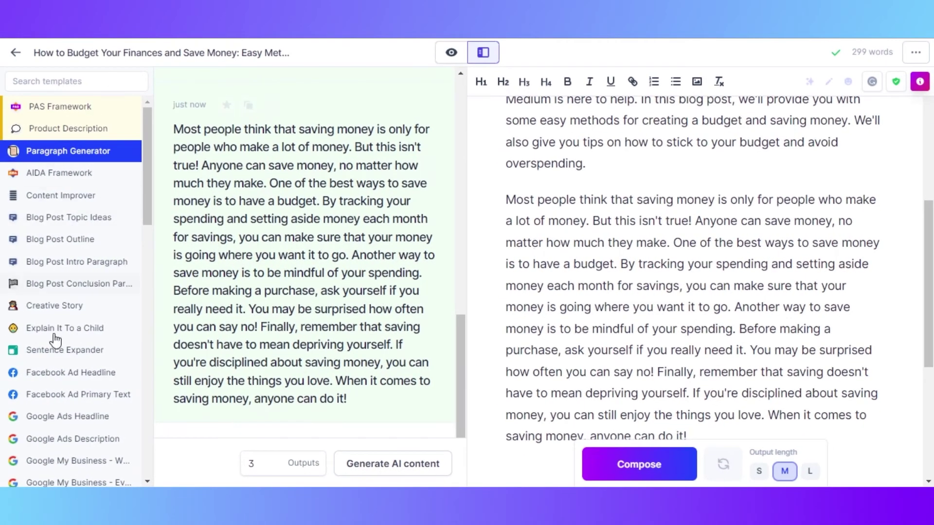
# Return to focus mode and review the blog post from the intro to the last paragraph.
pyautogui.moveTo(148, 186); pyautogui.dragTo(144, 241)
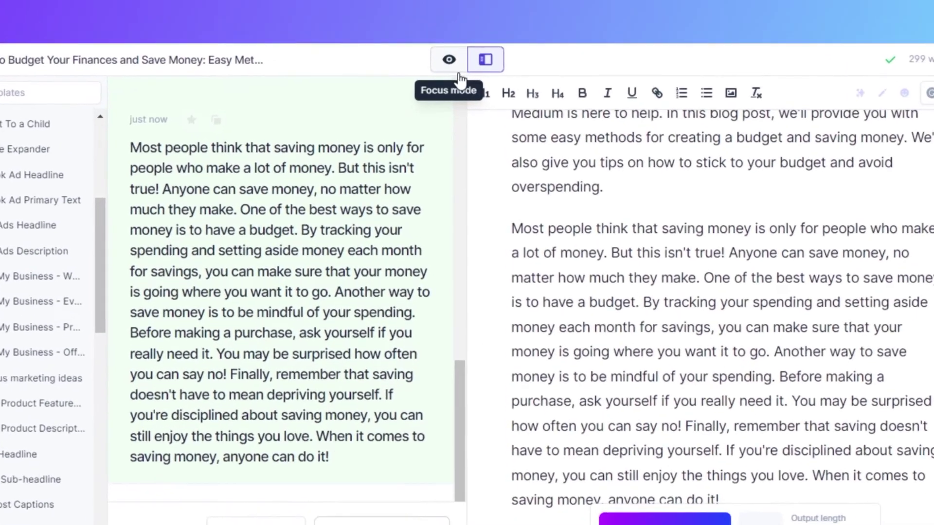
pyautogui.click(448, 54)
pyautogui.scroll(4, 560, 292)
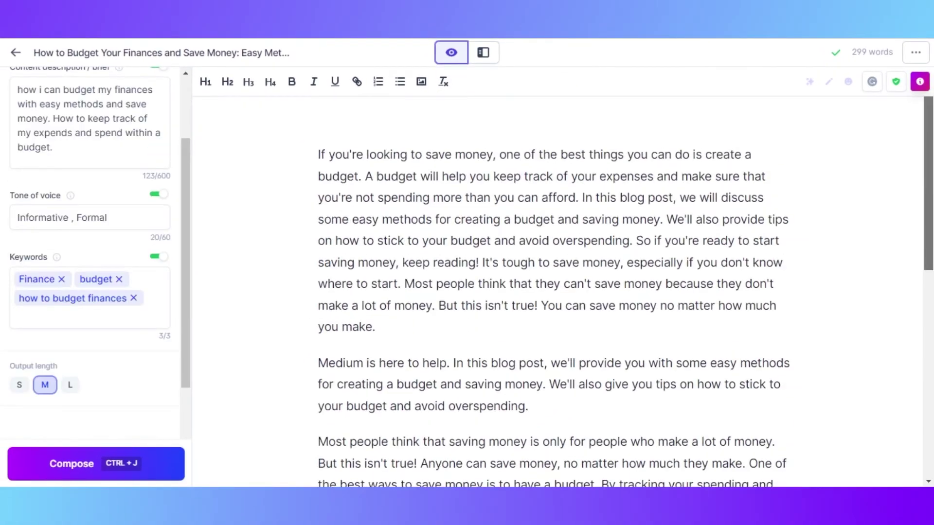
pyautogui.scroll(-8, 560, 292)
pyautogui.scroll(8, 559, 292)
pyautogui.scroll(-3, 559, 292)
pyautogui.scroll(1, 559, 292)
pyautogui.scroll(-5, 559, 292)
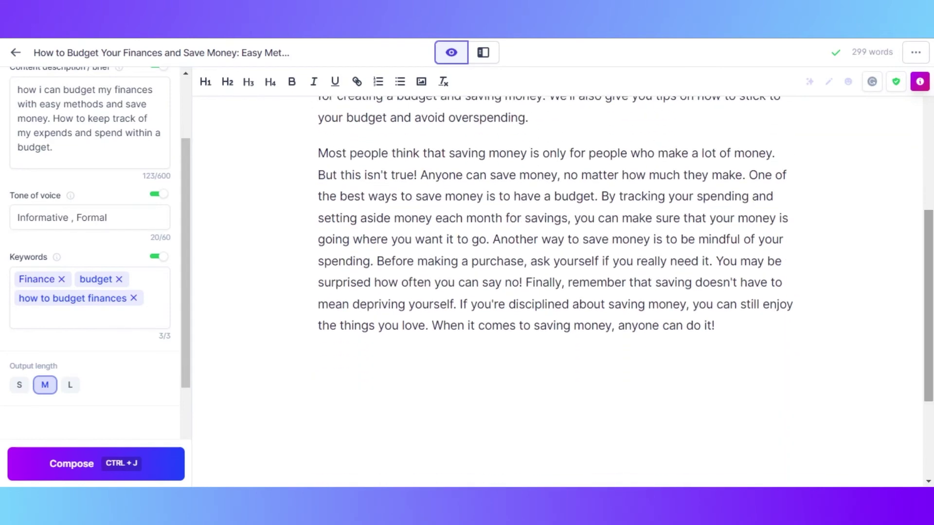
# Write the command "Generate points about title" on a new line after the last paragraph and run it.
pyautogui.click(727, 330)
pyautogui.press('Return')
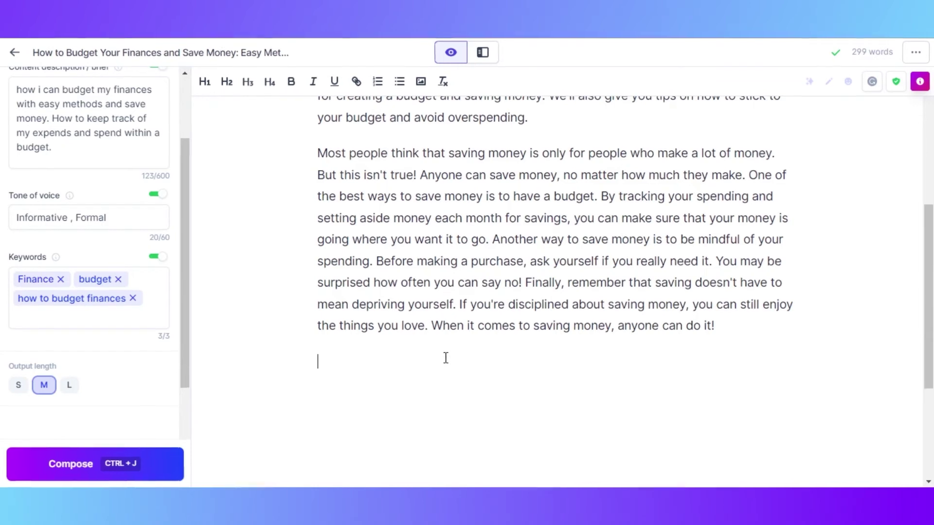
pyautogui.write('G')
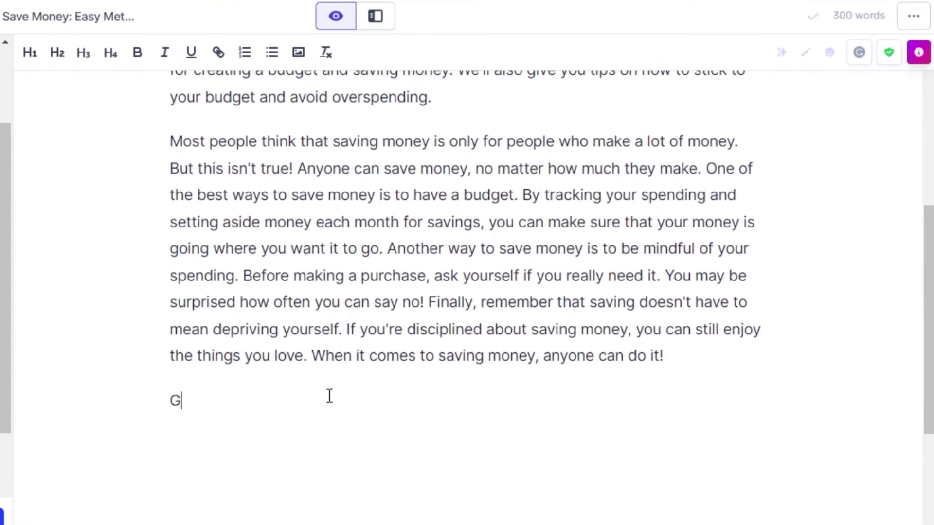
pyautogui.write('enerate points about title')
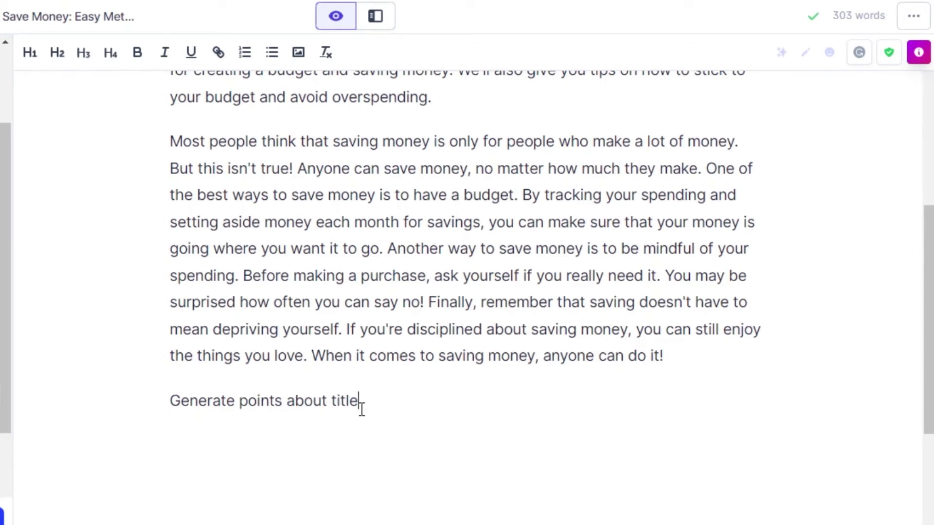
pyautogui.hotkey('ctrl', 'Return')
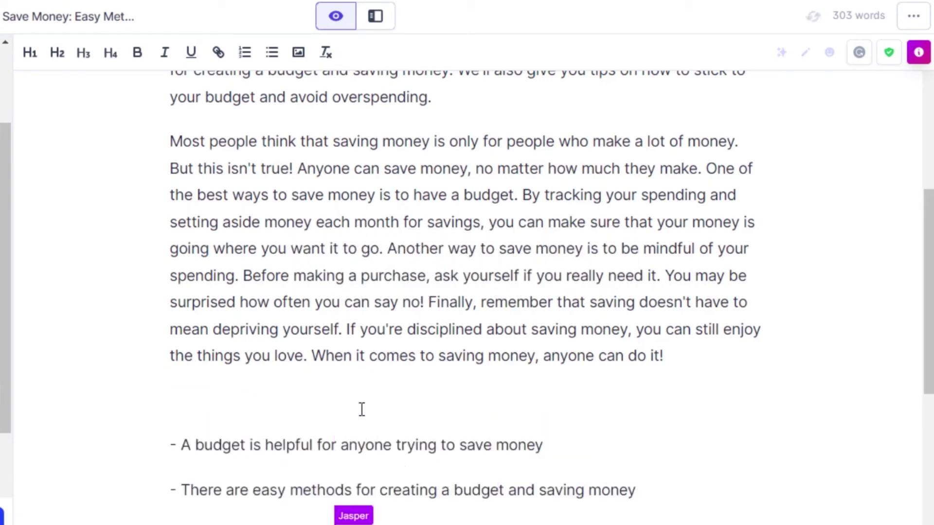
# Remove the empty line above the generated list of points.
pyautogui.moveTo(930, 314); pyautogui.dragTo(932, 411)
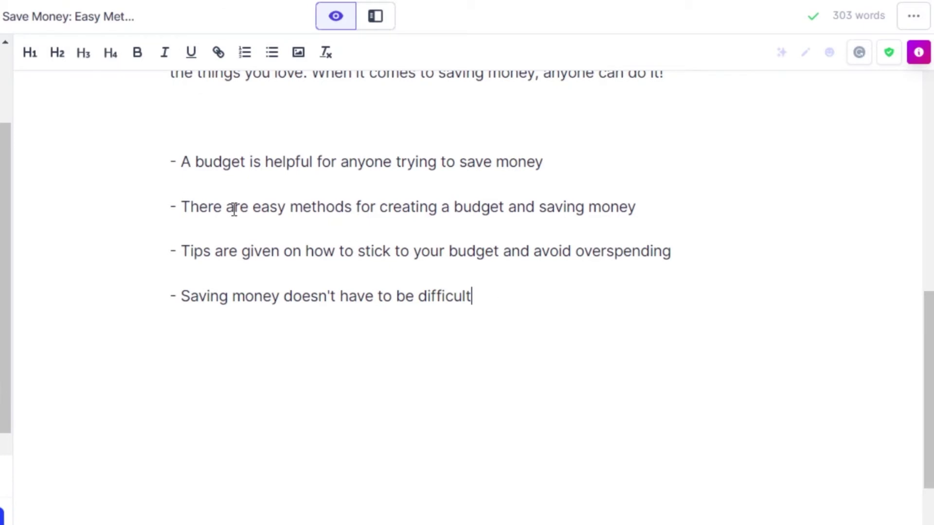
pyautogui.click(171, 163)
pyautogui.press('BackSpace')
# Write the commands "Generate a Summary" and "Generate a conclusion" on separate lines below the list of points.
pyautogui.click(299, 288)
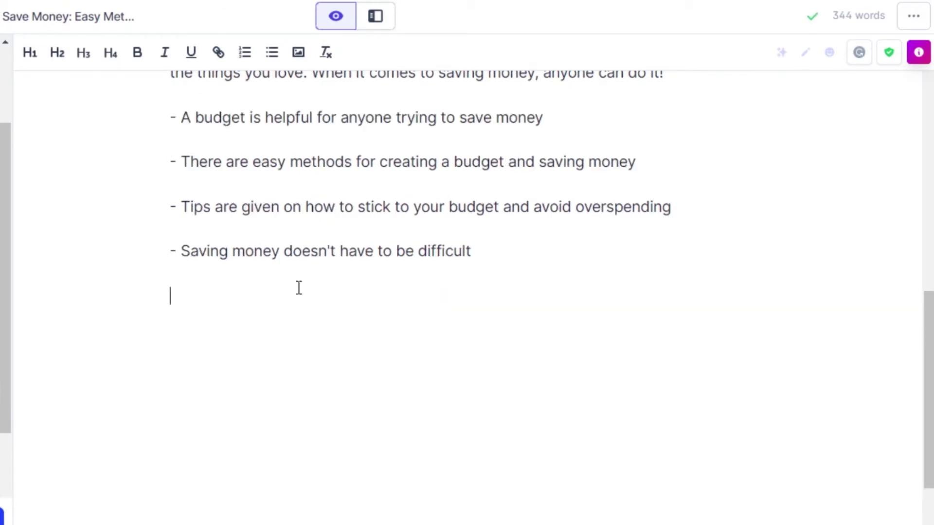
pyautogui.write('Generate a Summary')
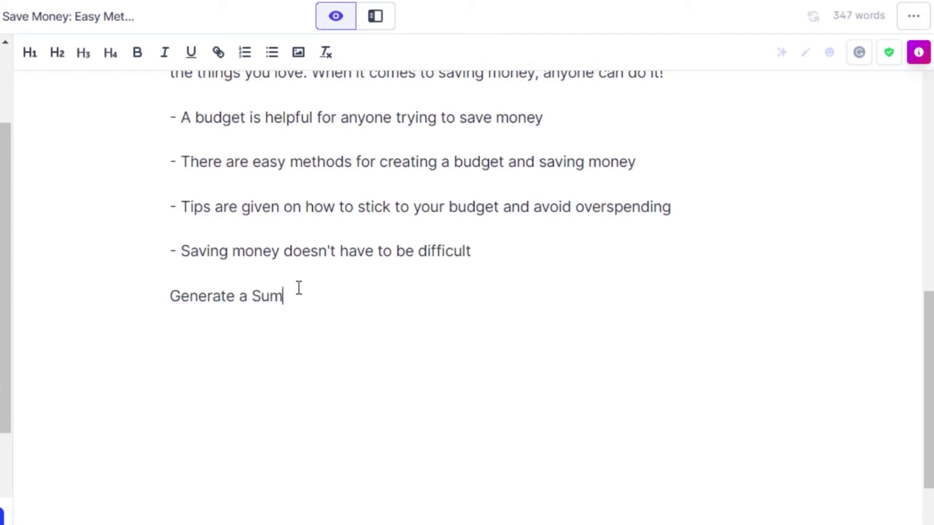
pyautogui.press('Return')
pyautogui.hotkey('ctrl', 'v')
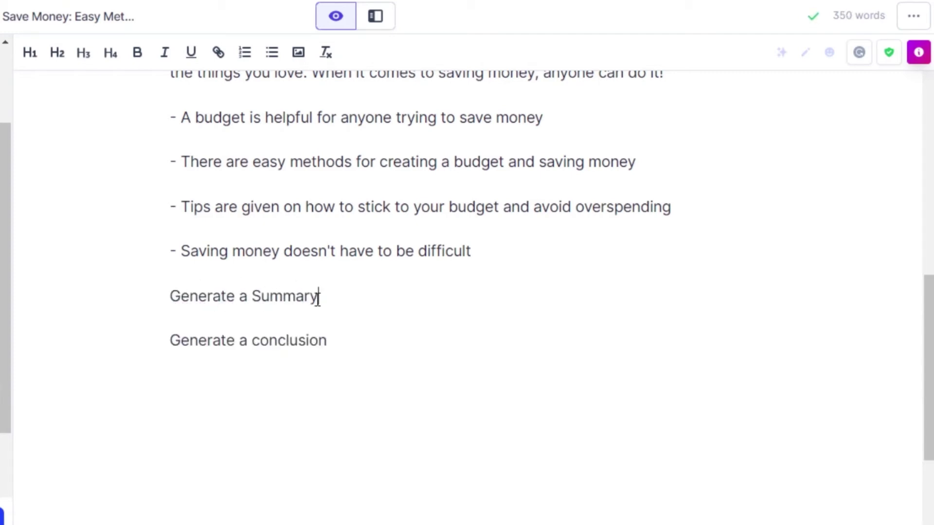
# Run the "Generate a Summary" and "Generate a conclusion" commands below the list of points.
pyautogui.tripleClick(321, 299)
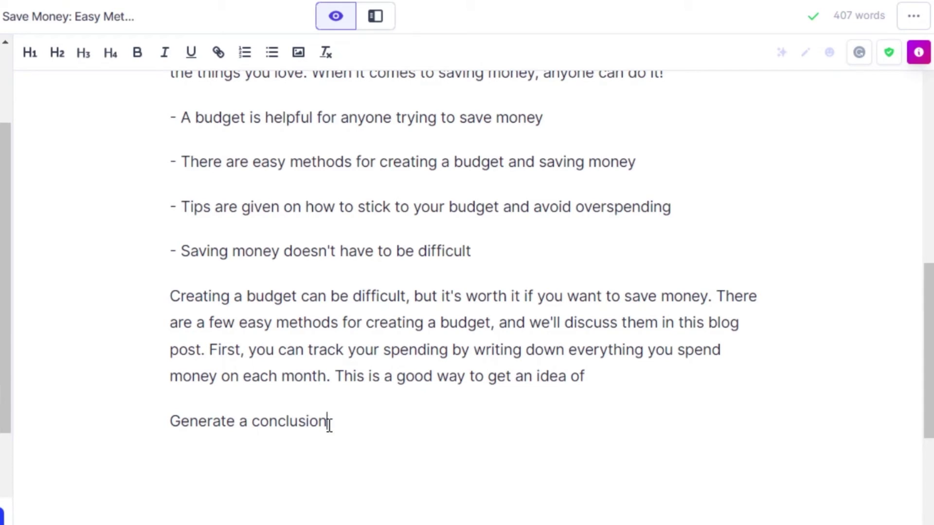
pyautogui.hotkey('ctrl', 'Return')
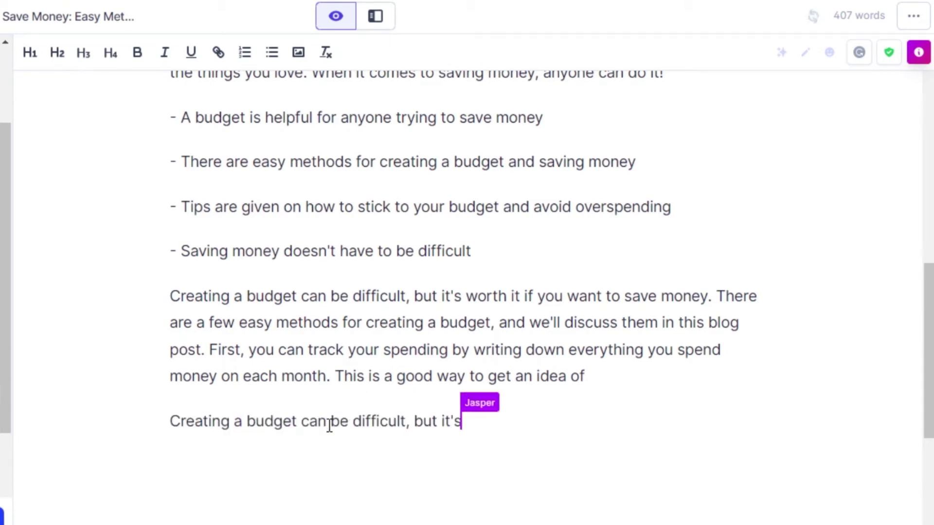
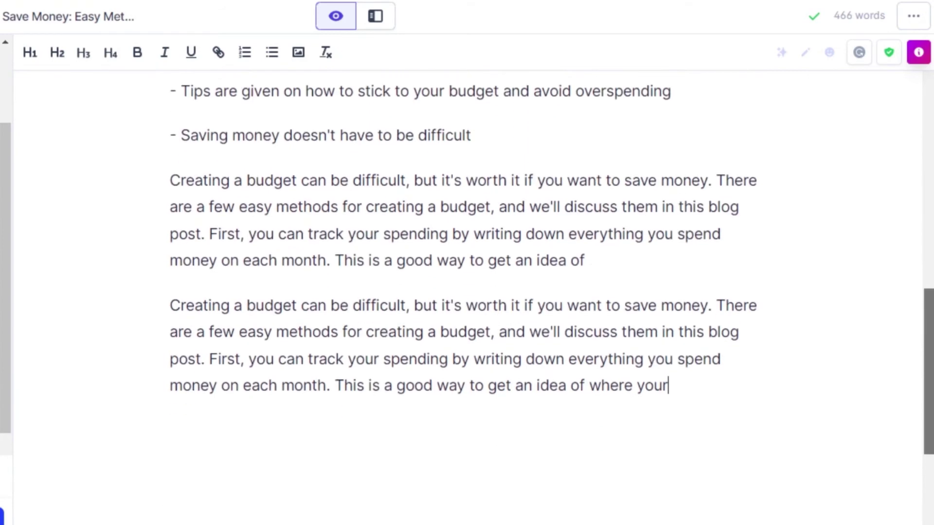
# Replace the second paragraph, starting "Medium is here to help", with an AI-rewritten version.
pyautogui.scroll(10, 467, 292)
pyautogui.scroll(3, 467, 292)
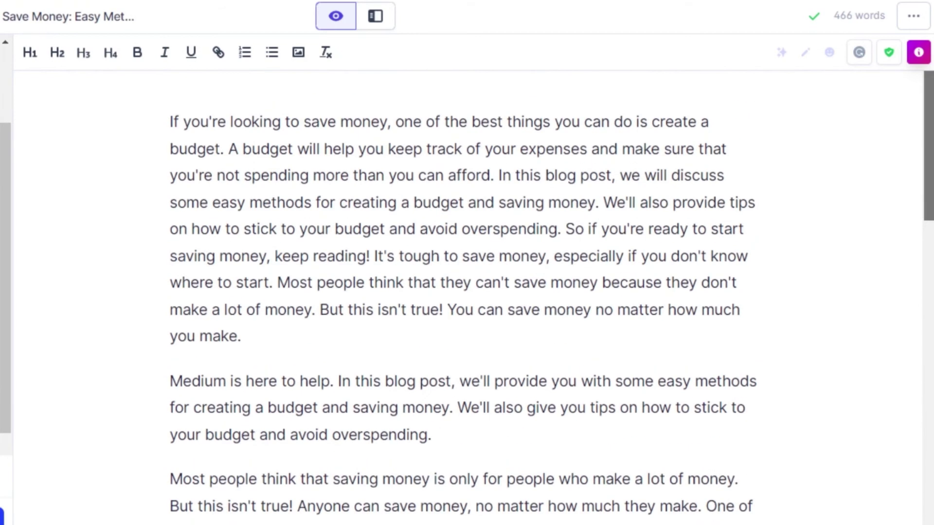
pyautogui.click(829, 53)
pyautogui.scroll(-5, 376, 203)
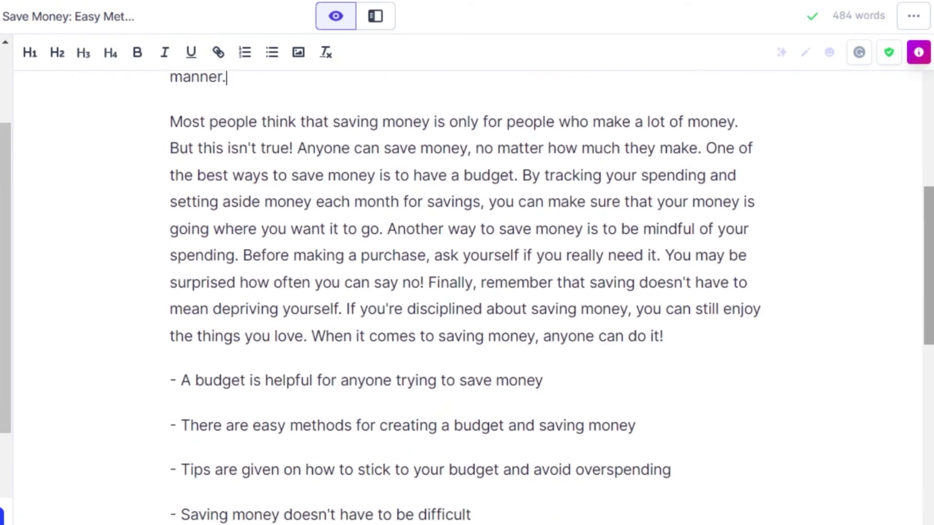
pyautogui.scroll(1, 376, 202)
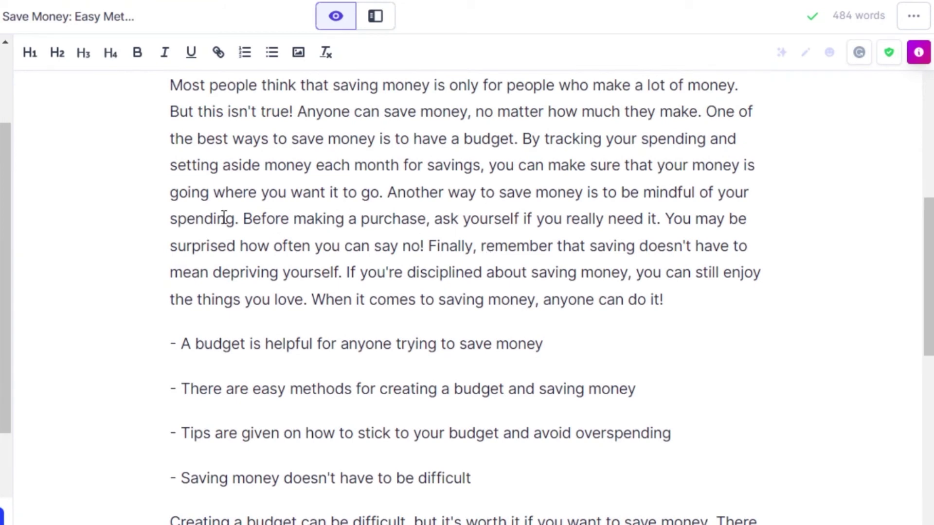
# Fix the grammar from "Before making a purchase" to the end of the third paragraph and accept the suggested text.
pyautogui.moveTo(245, 219); pyautogui.dragTo(686, 300)
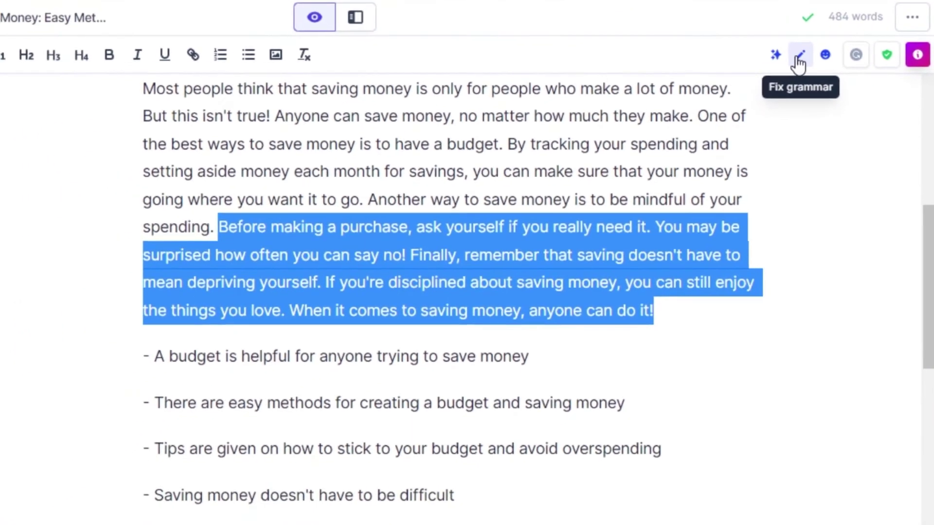
pyautogui.click(773, 68)
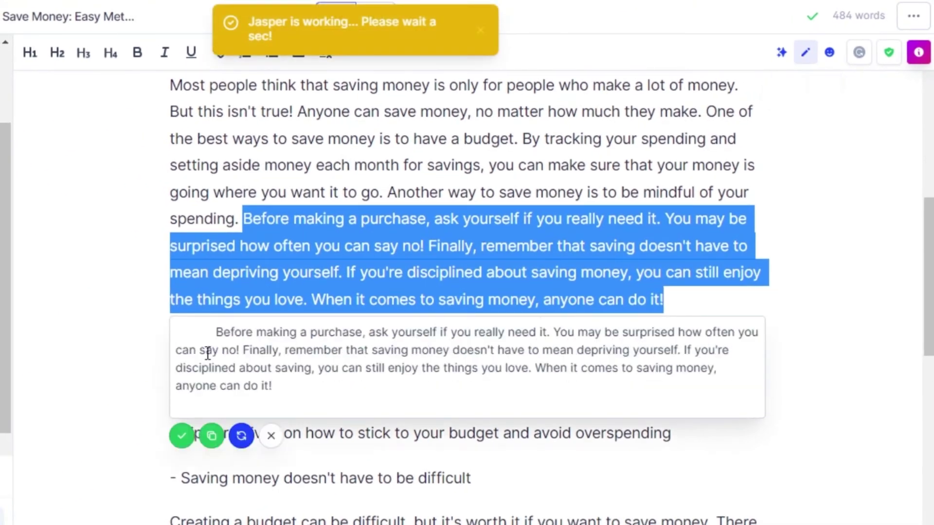
pyautogui.click(182, 436)
pyautogui.click(774, 307)
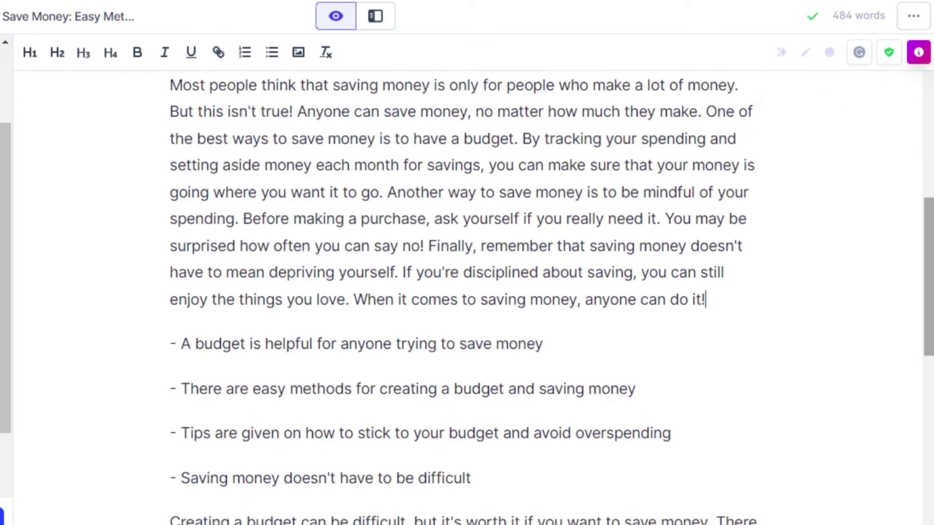
# Switch to power mode and open the AIDA Framework template.
pyautogui.scroll(8, 467, 292)
pyautogui.scroll(-15, 467, 292)
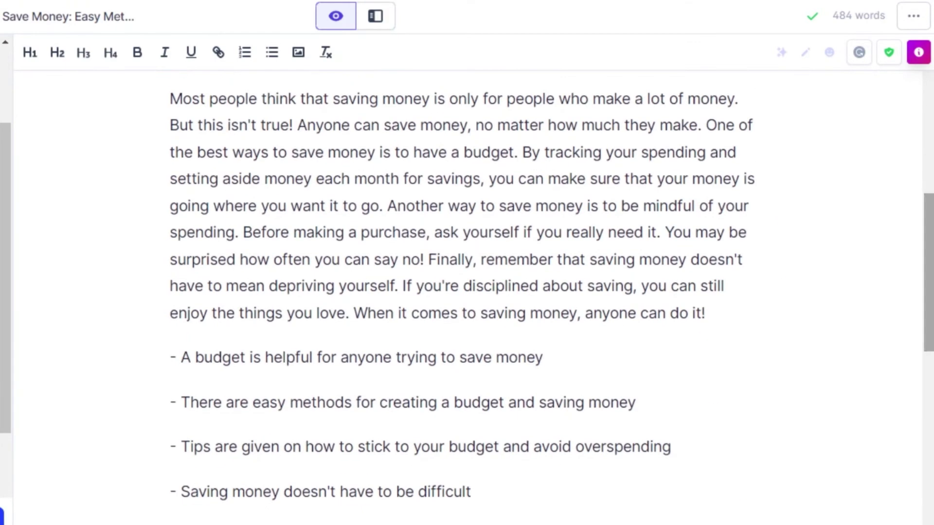
pyautogui.scroll(13, 467, 292)
pyautogui.scroll(5, 336, 89)
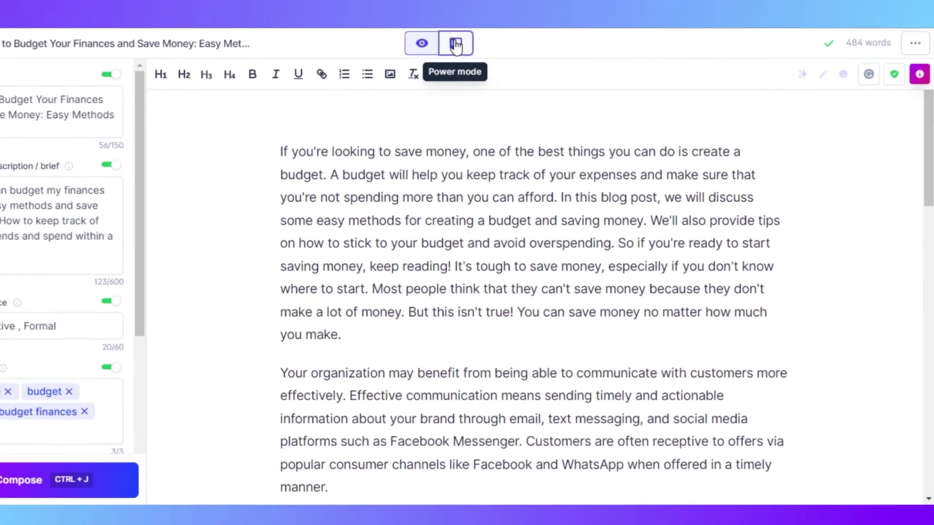
pyautogui.click(383, 19)
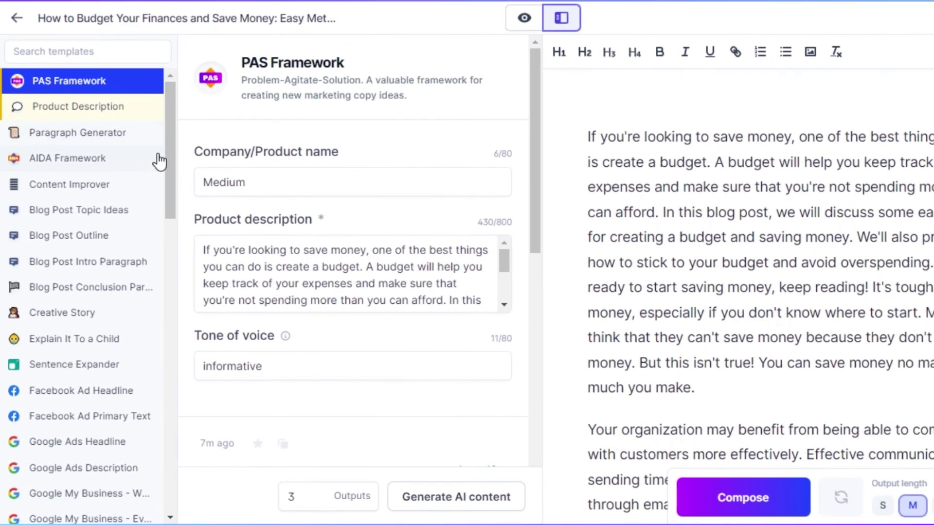
pyautogui.moveTo(171, 120); pyautogui.dragTo(190, 100)
pyautogui.click(69, 161)
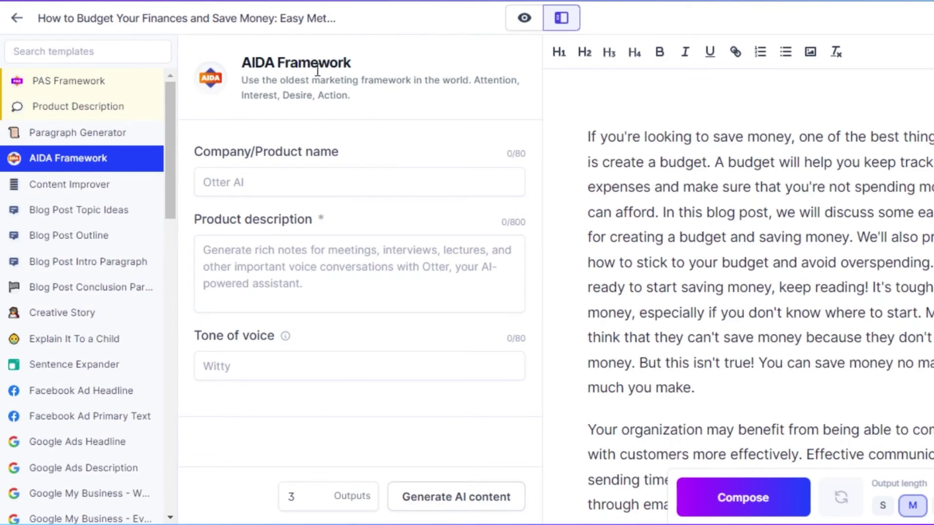
# Copy the post's intro paragraph into the AIDA Framework product description.
pyautogui.moveTo(588, 137); pyautogui.dragTo(694, 388)
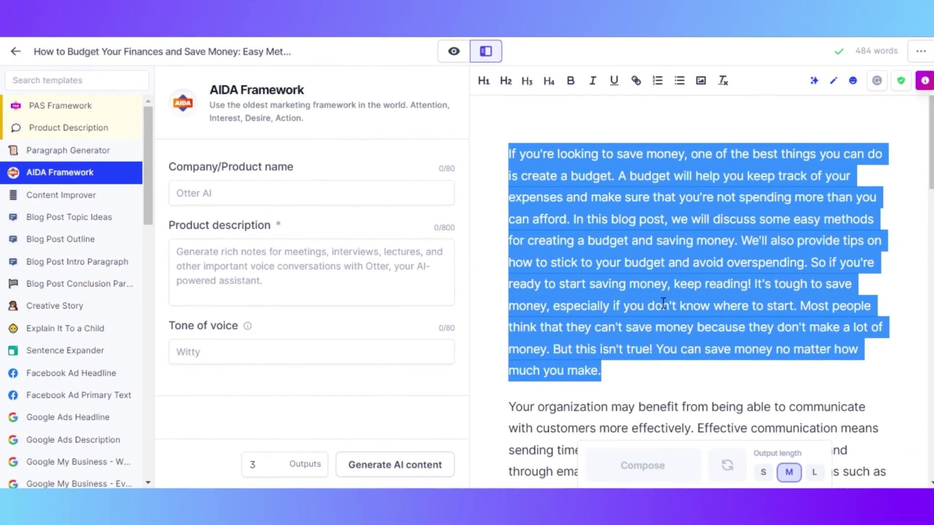
pyautogui.rightClick(682, 305)
pyautogui.click(663, 121)
pyautogui.rightClick(332, 268)
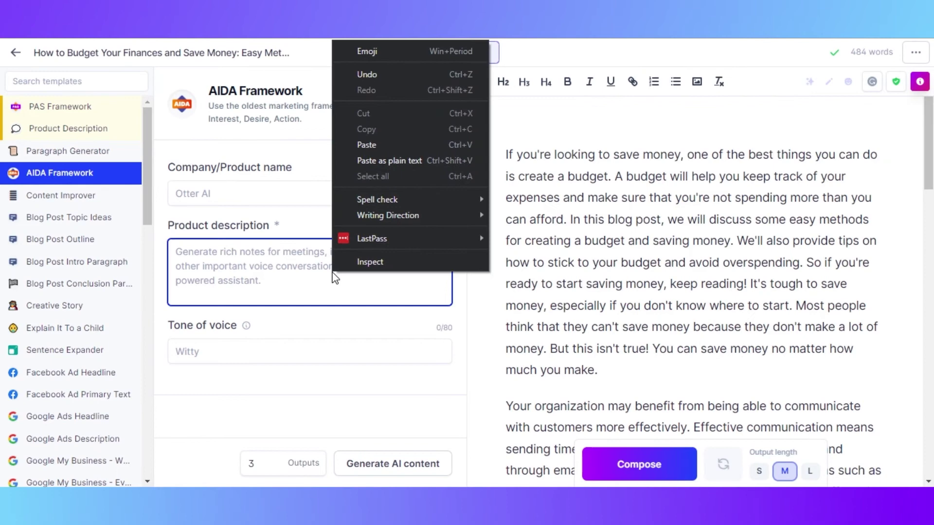
pyautogui.click(388, 143)
# Generate 3 AIDA Framework outputs and review the generated text.
pyautogui.scroll(-3, 448, 248)
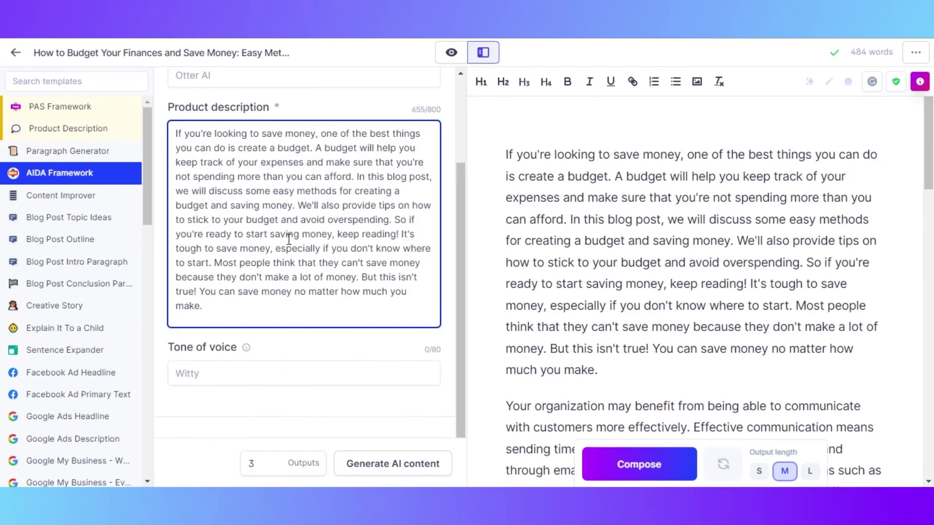
pyautogui.click(360, 463)
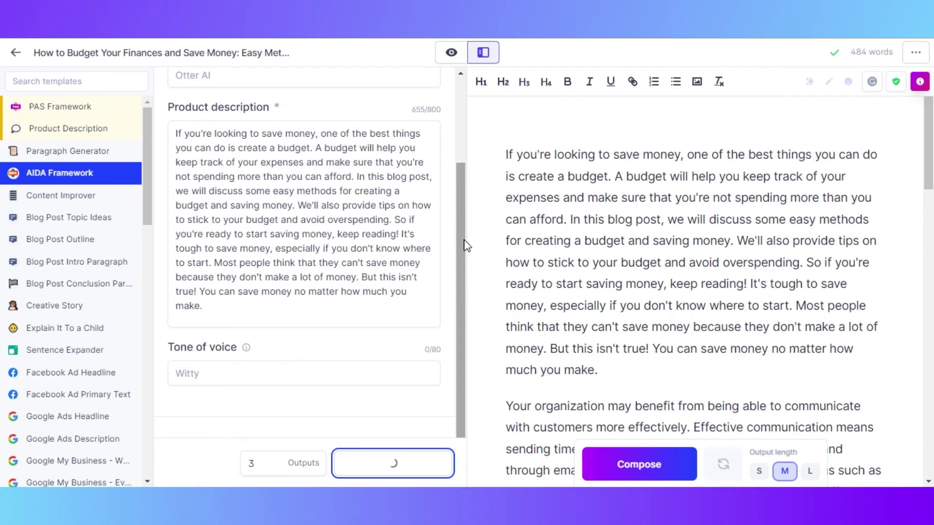
pyautogui.scroll(-8, 465, 263)
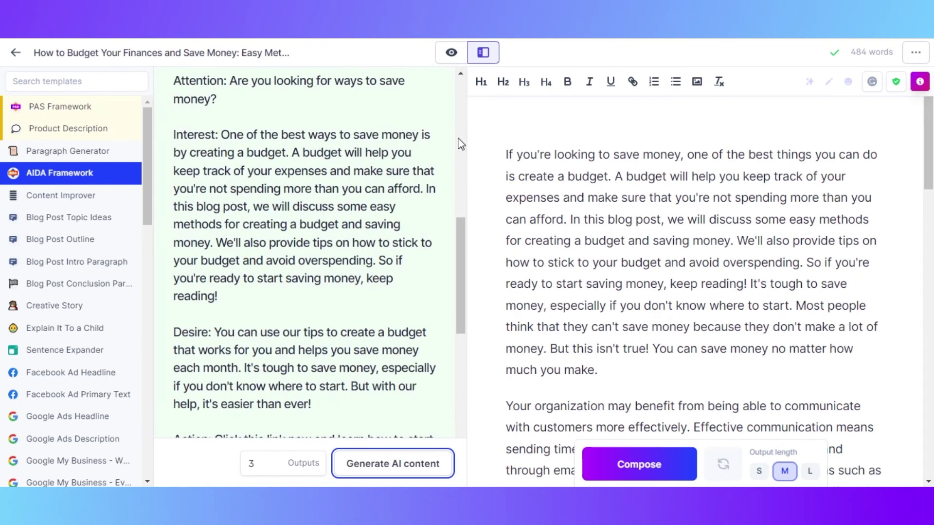
pyautogui.scroll(7, 463, 273)
pyautogui.scroll(-7, 464, 280)
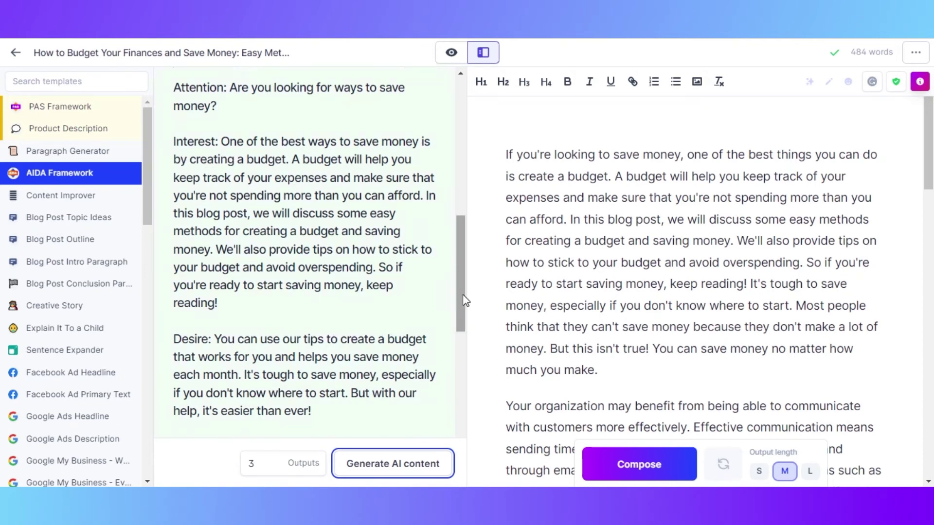
pyautogui.moveTo(463, 294); pyautogui.dragTo(456, 253)
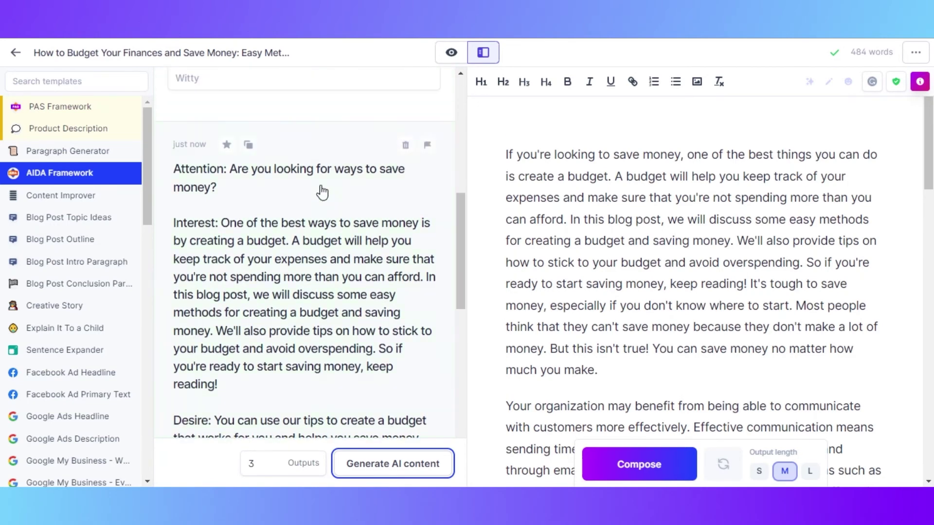
# Paste the AIDA output starting "Attention: Are you looking for ways to save money?" above the list of points and return to focus mode.
pyautogui.click(248, 145)
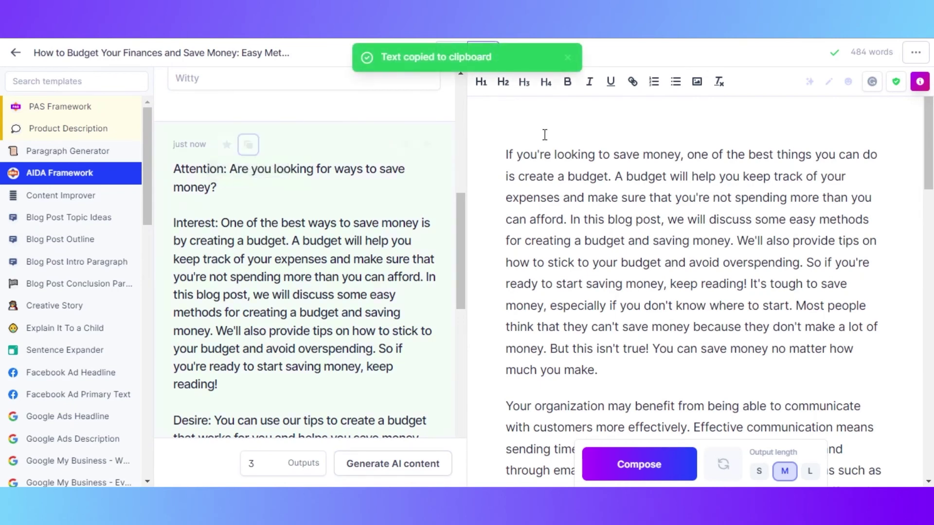
pyautogui.moveTo(928, 146); pyautogui.dragTo(928, 261)
pyautogui.scroll(-3, 840, 250)
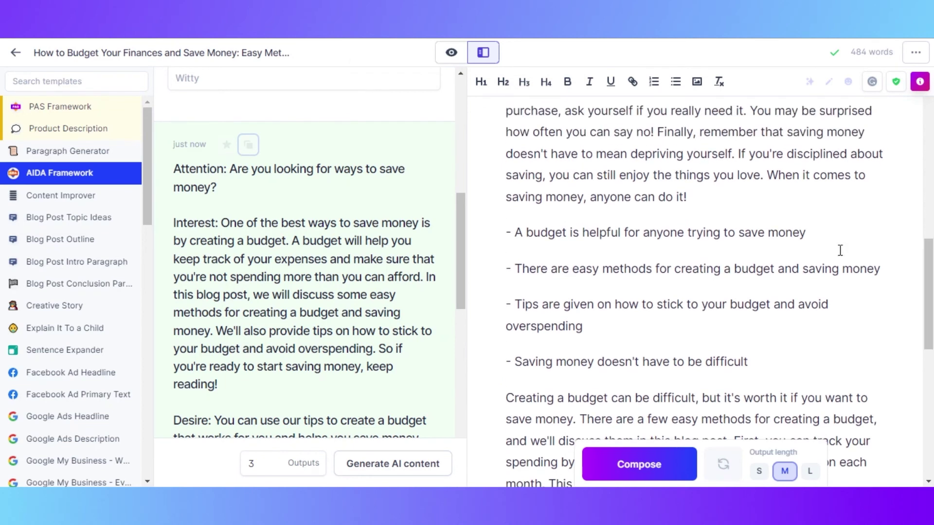
pyautogui.press('Return')
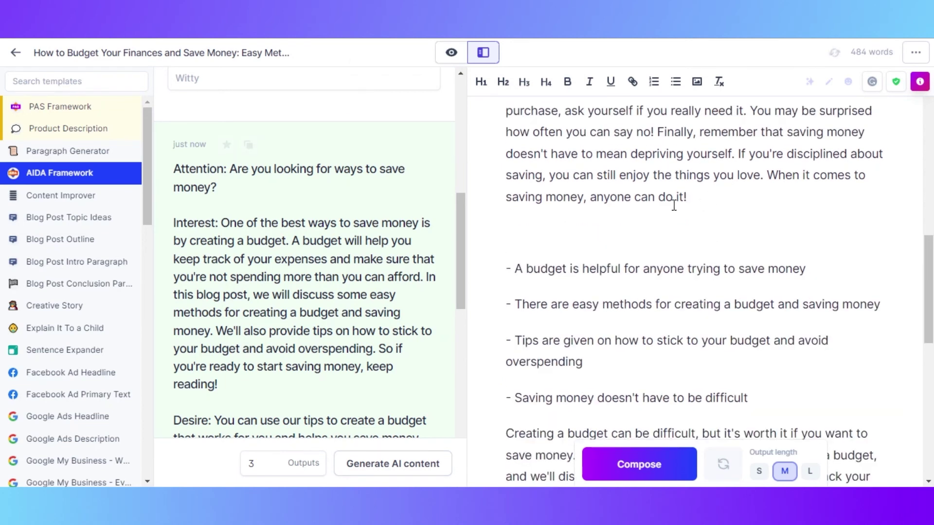
pyautogui.rightClick(525, 222)
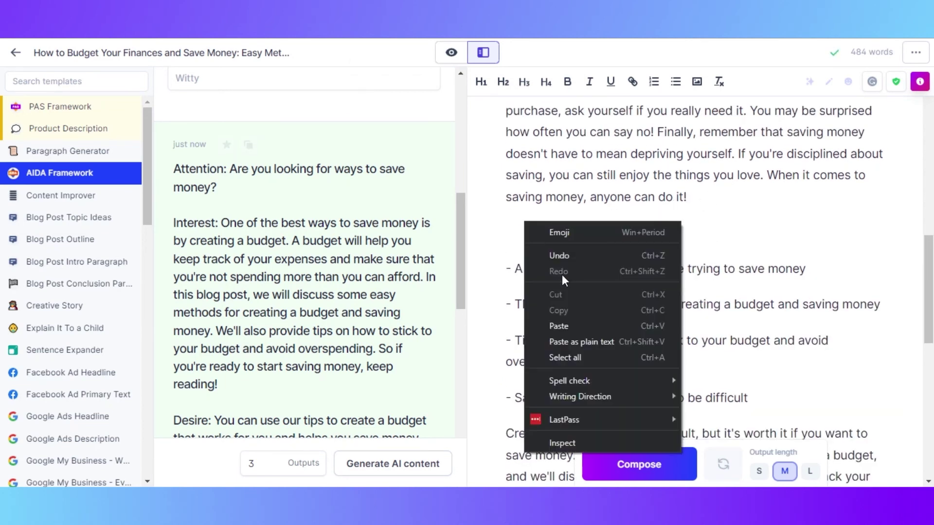
pyautogui.click(563, 326)
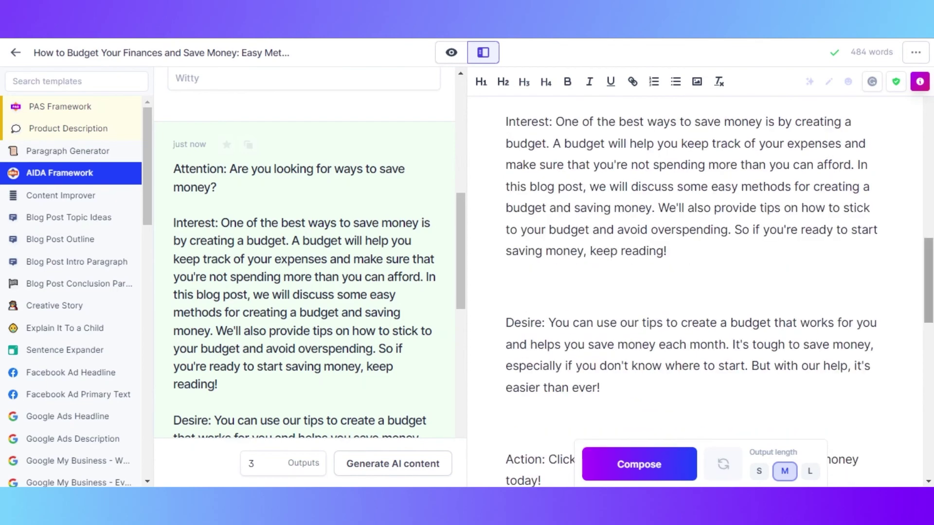
pyautogui.scroll(-1, 668, 209)
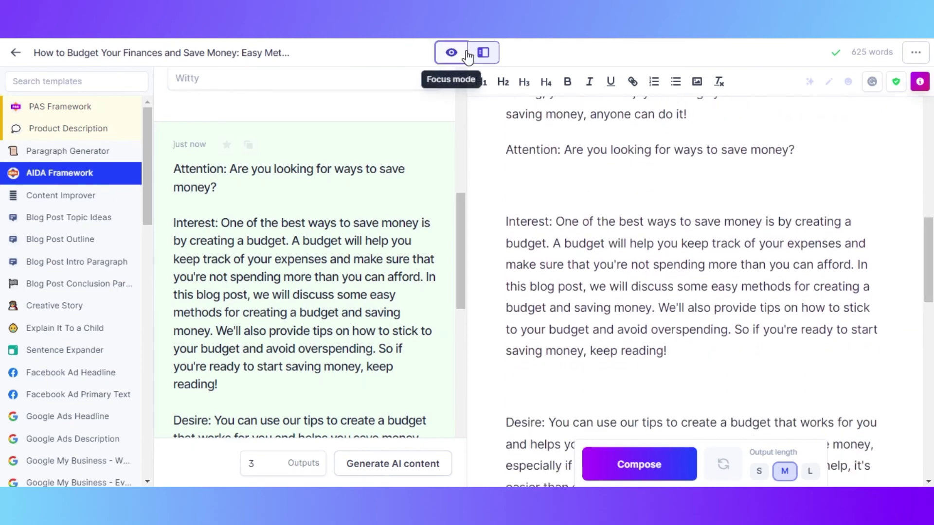
pyautogui.click(451, 52)
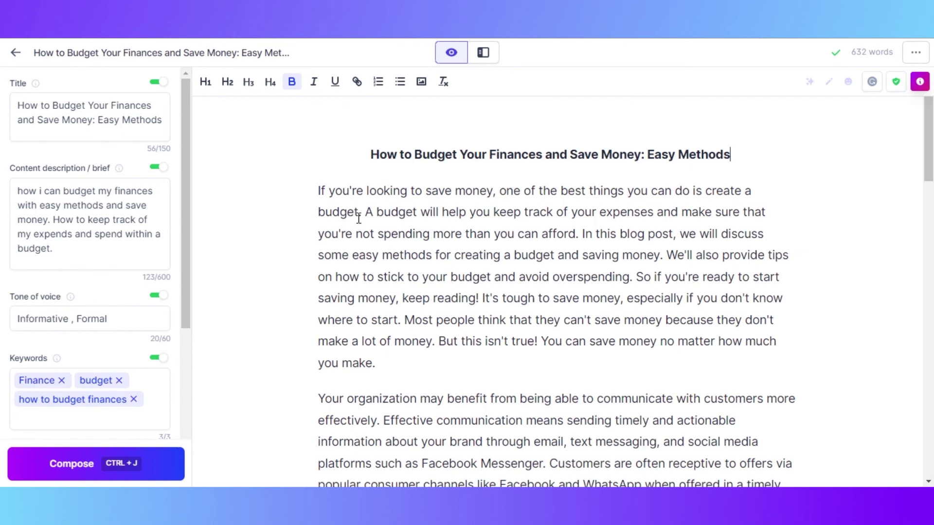
pyautogui.moveTo(317, 211); pyautogui.dragTo(364, 213)
pyautogui.click(356, 82)
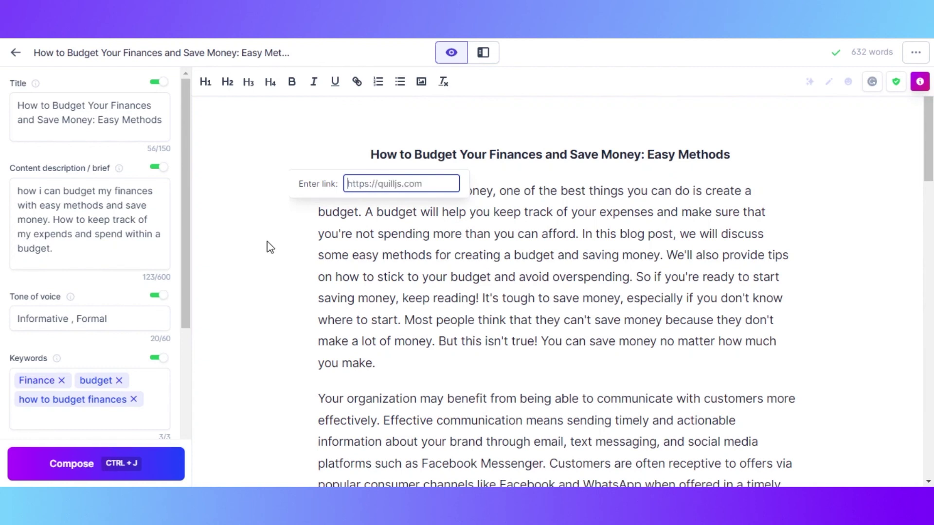
pyautogui.click(324, 201)
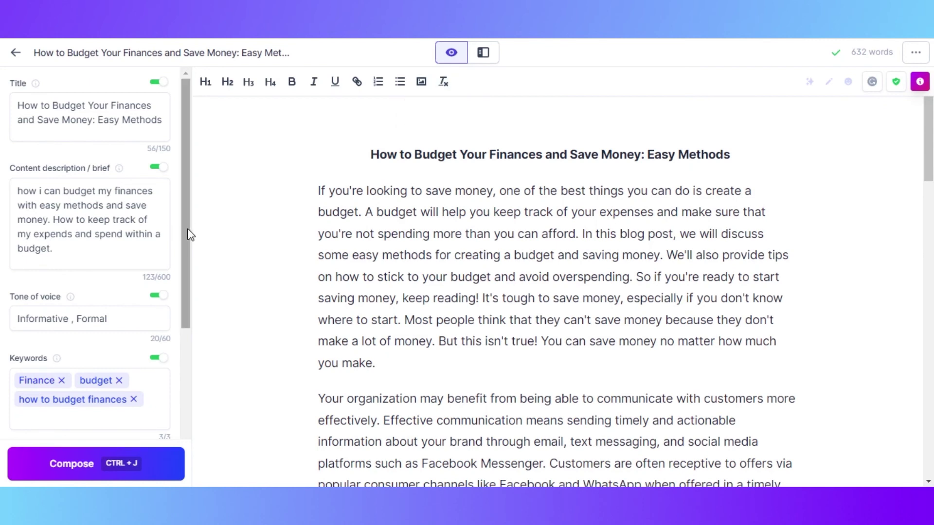
pyautogui.moveTo(186, 230); pyautogui.dragTo(197, 344)
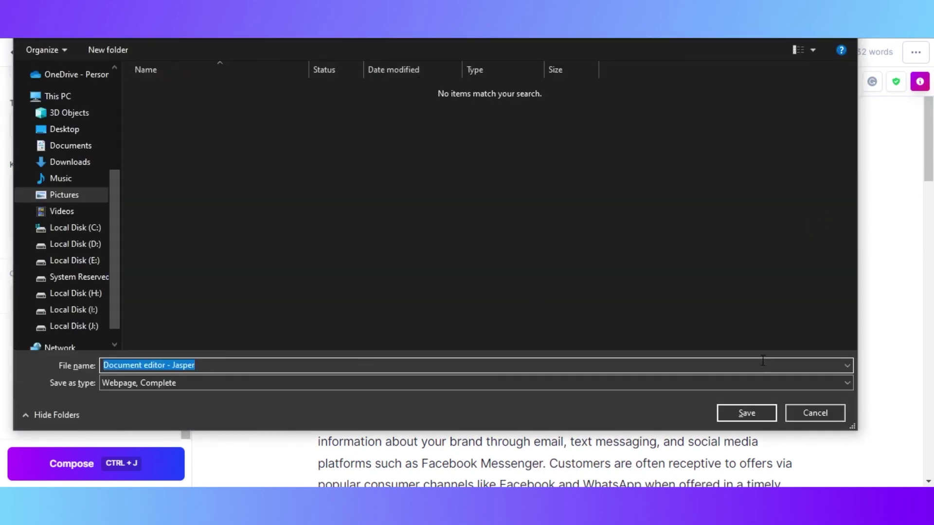
pyautogui.press('Escape')
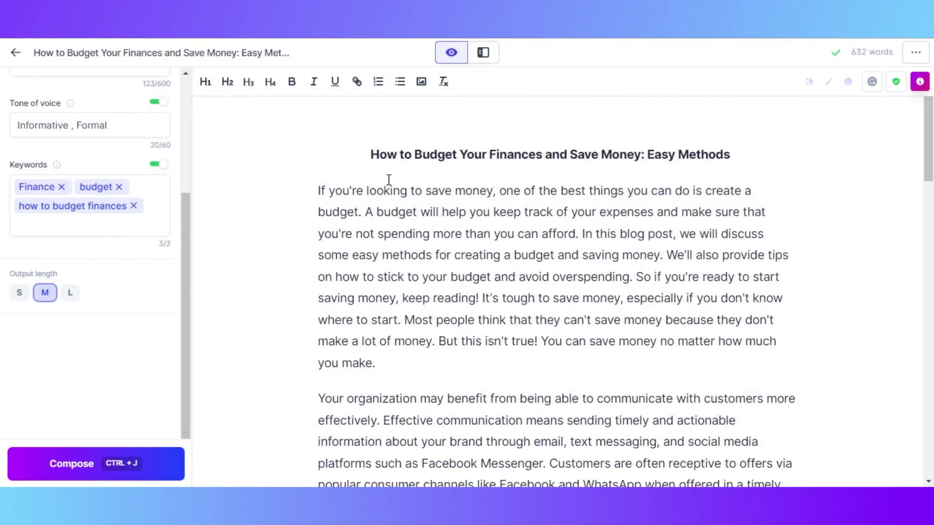
# Go back to the documents list and reopen "How to Budget Your Finances and Save Money: Easy Methods".
pyautogui.click(22, 61)
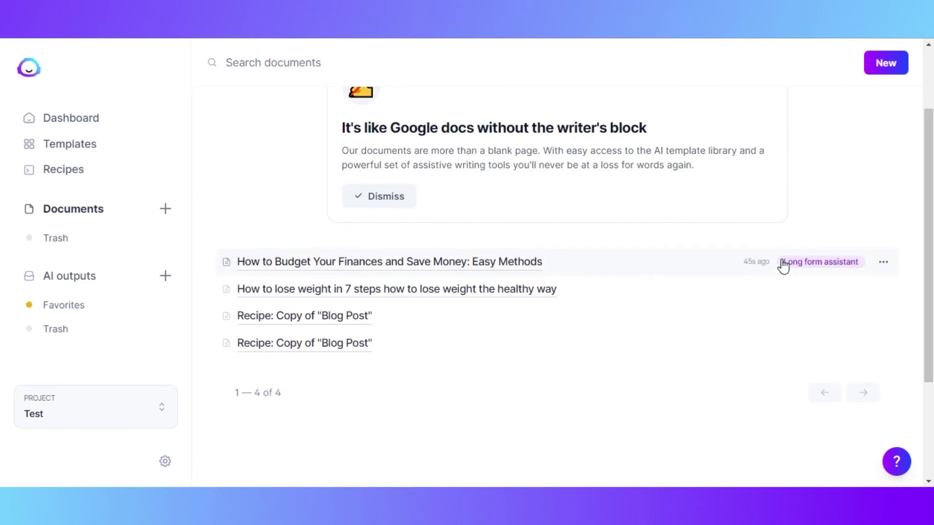
pyautogui.click(588, 265)
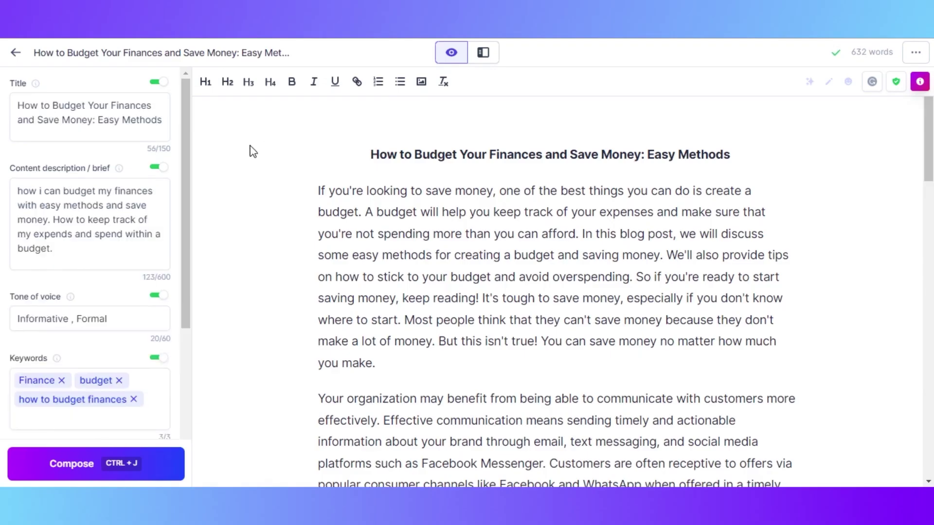
pyautogui.moveTo(184, 138)
pyautogui.mouseDown()
pyautogui.moveTo(191, 253)
pyautogui.moveTo(191, 140)
pyautogui.mouseUp()
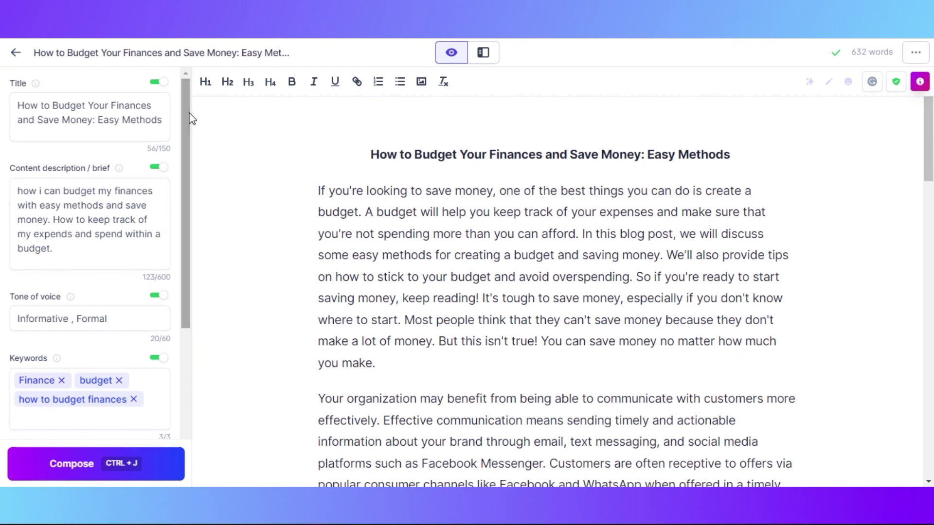